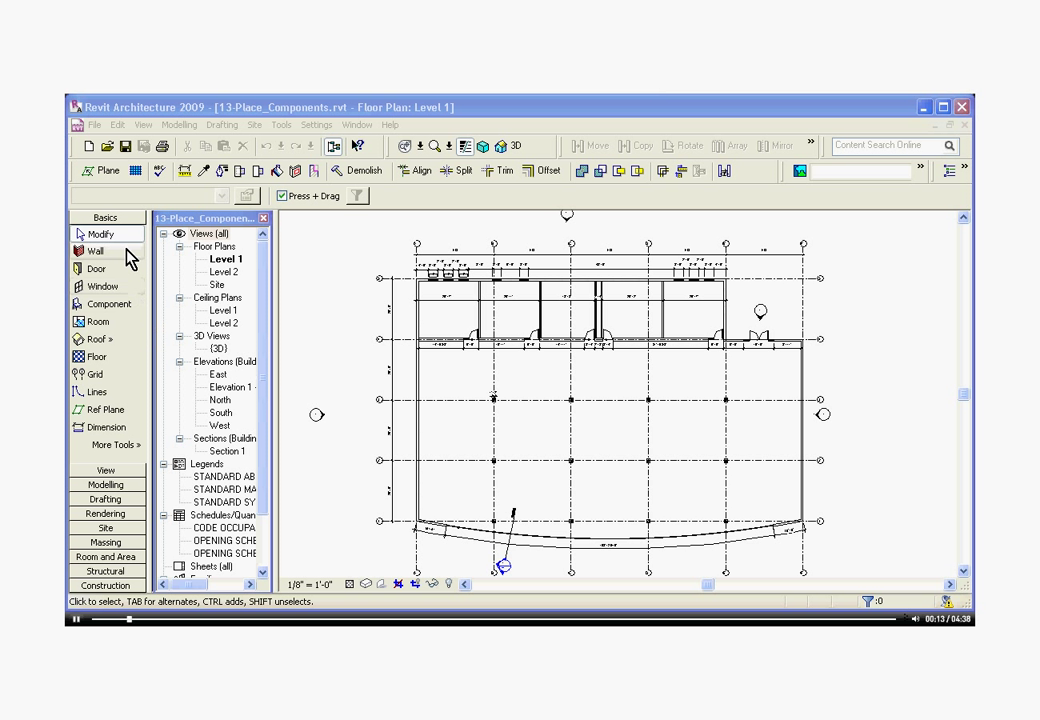
Start the Component tool and check the loaded families in the Type Selector without changing the type.
{"action": "left_click", "coordinate": [118, 307]}
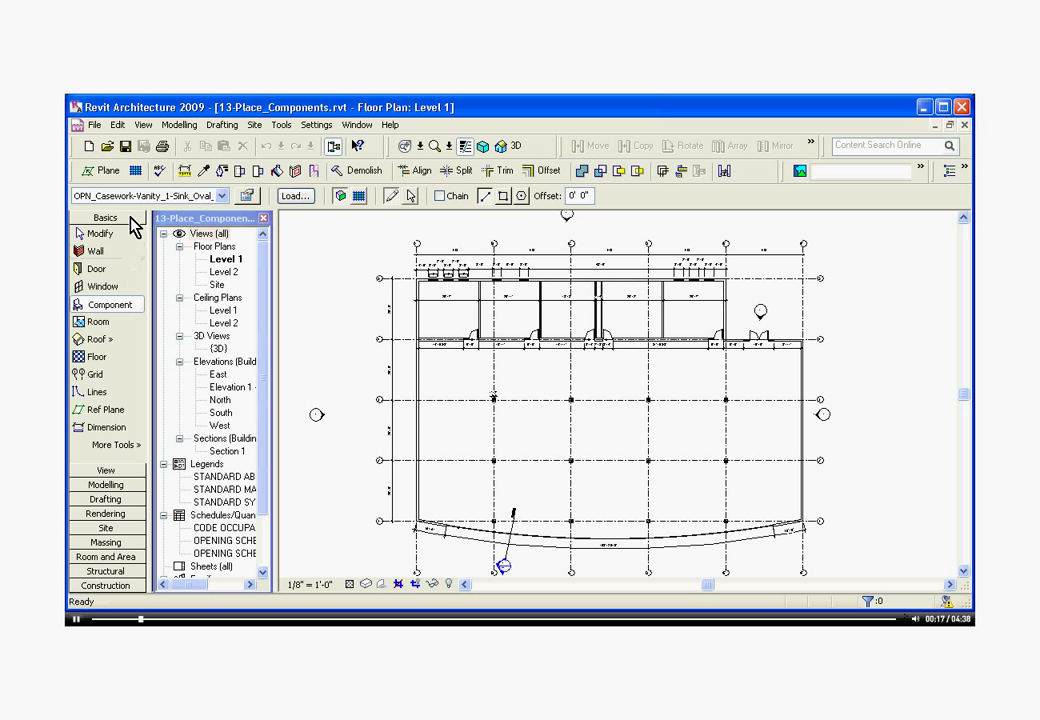
{"action": "left_click", "coordinate": [222, 197]}
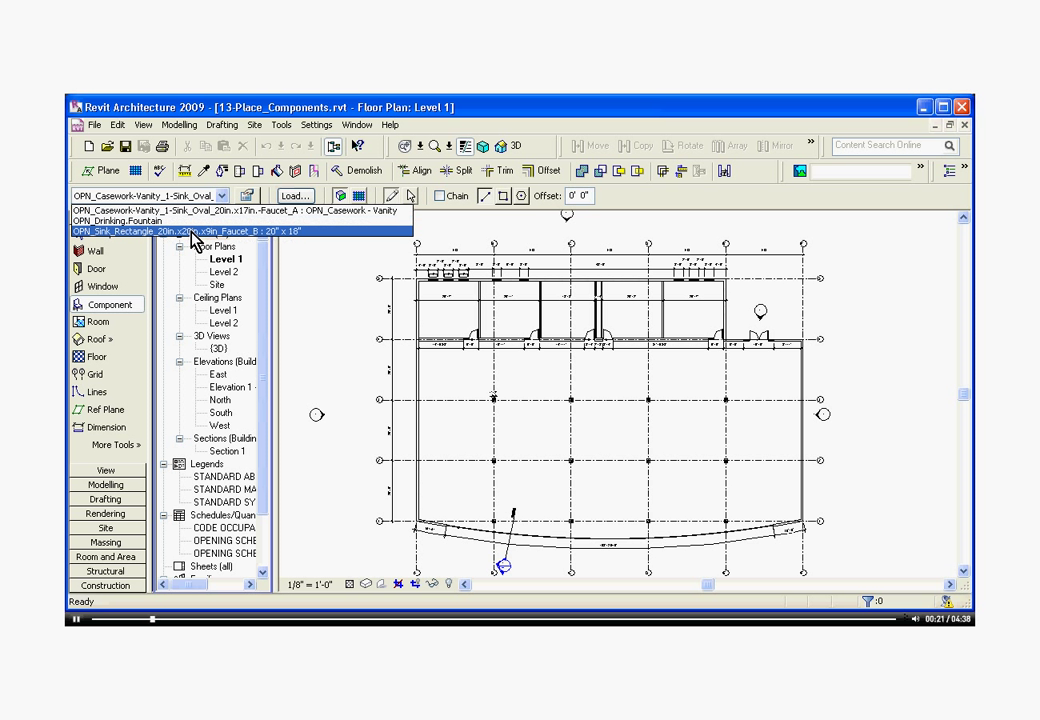
{"action": "left_click", "coordinate": [632, 198]}
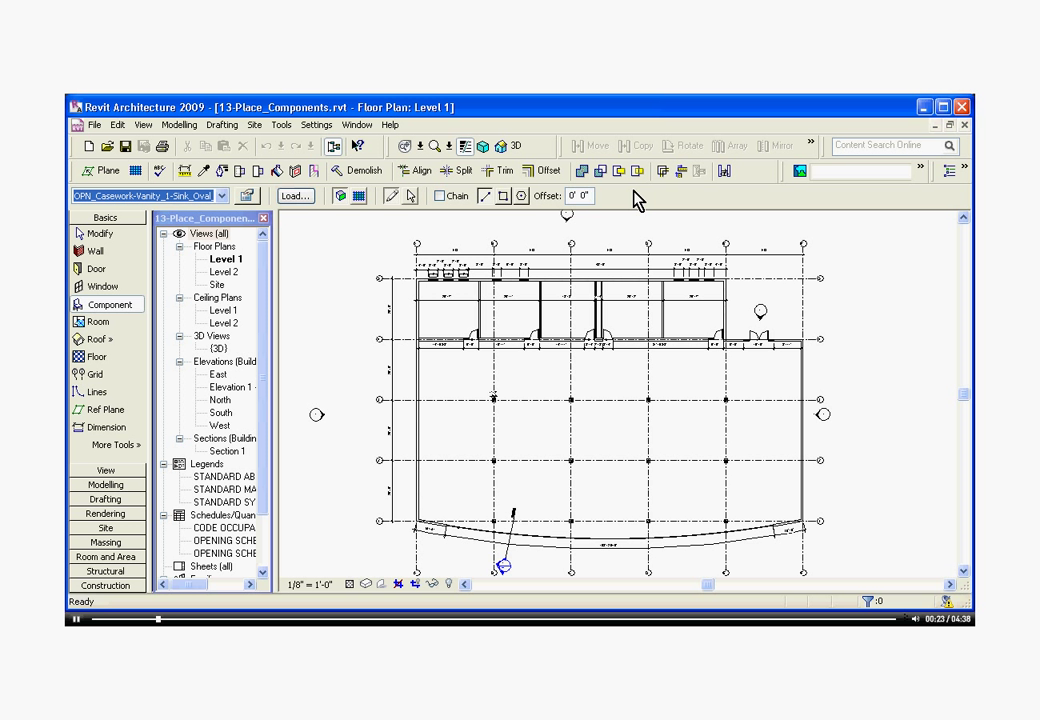
Load the Toilet-Commercial-Wall-3D.rfa family from the Toilets library.
{"action": "left_click", "coordinate": [294, 198]}
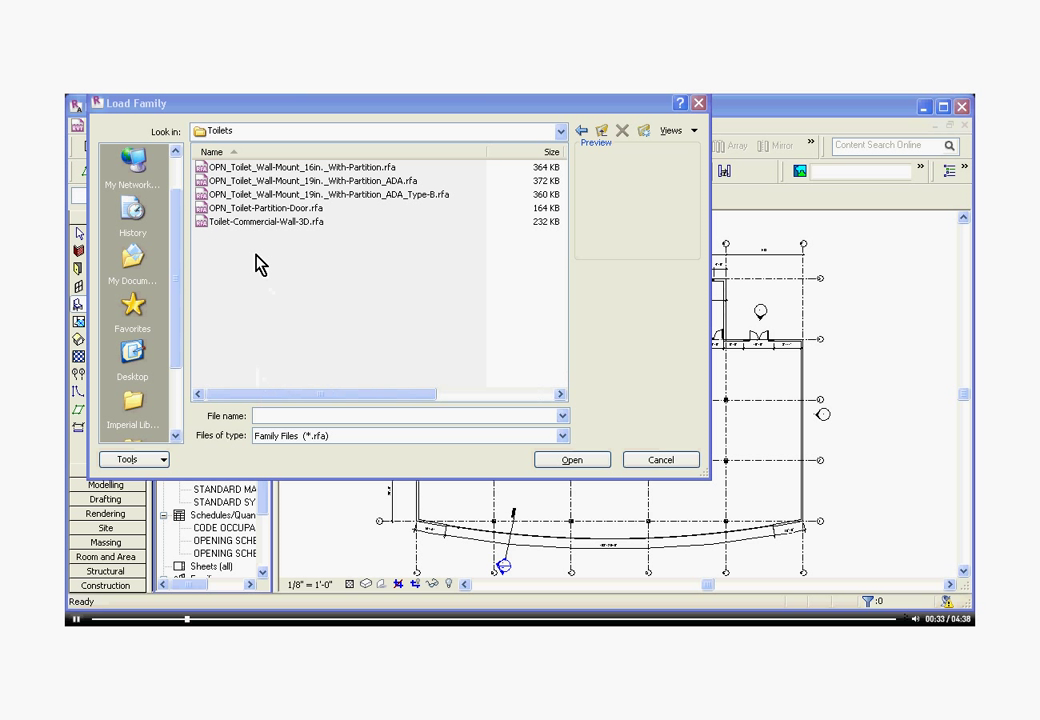
{"action": "left_click", "coordinate": [248, 222]}
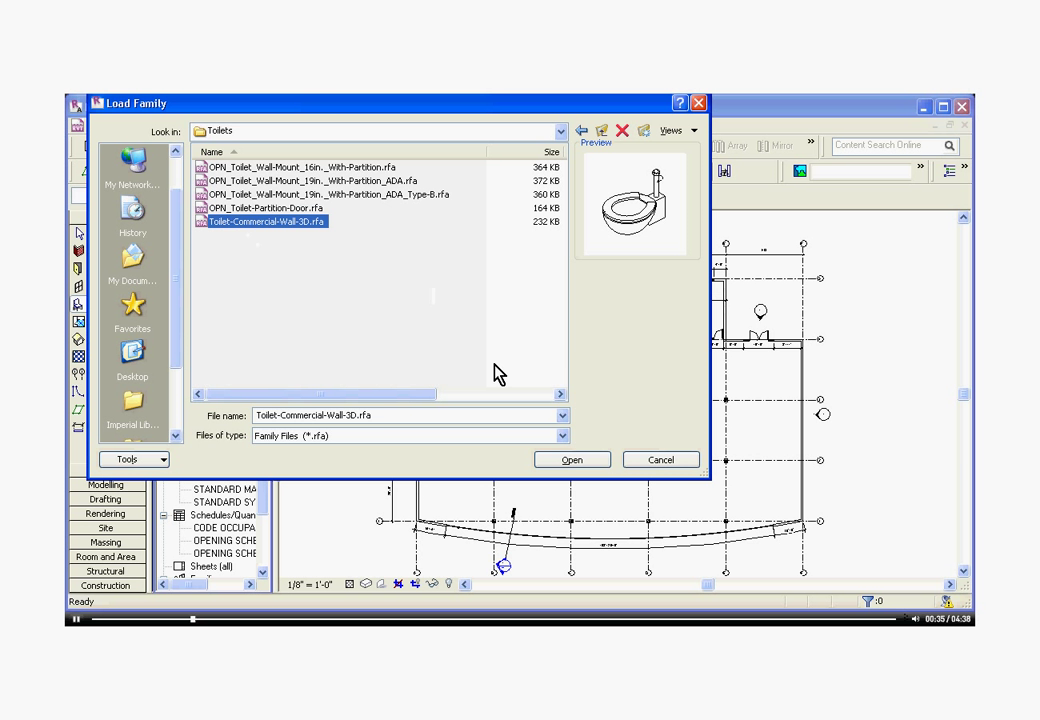
{"action": "left_click", "coordinate": [571, 462]}
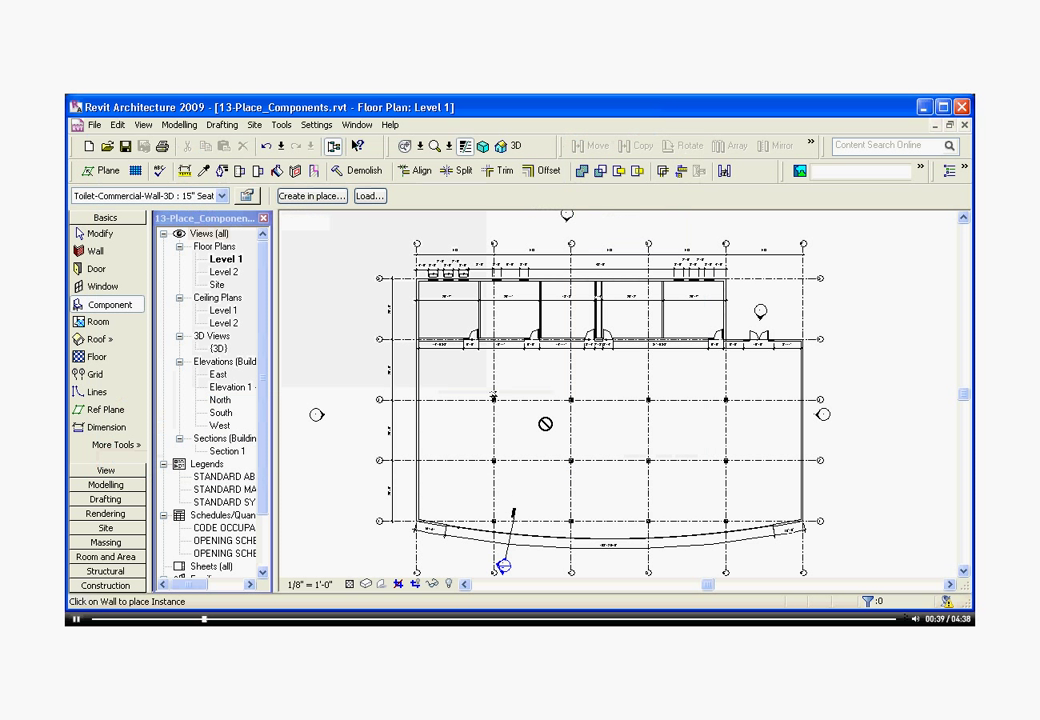
Place a 15" Seat toilet on the corridor wall just right of door 9.
{"action": "scroll", "coordinate": [547, 316], "scroll_direction": "up", "scroll_amount": 1}
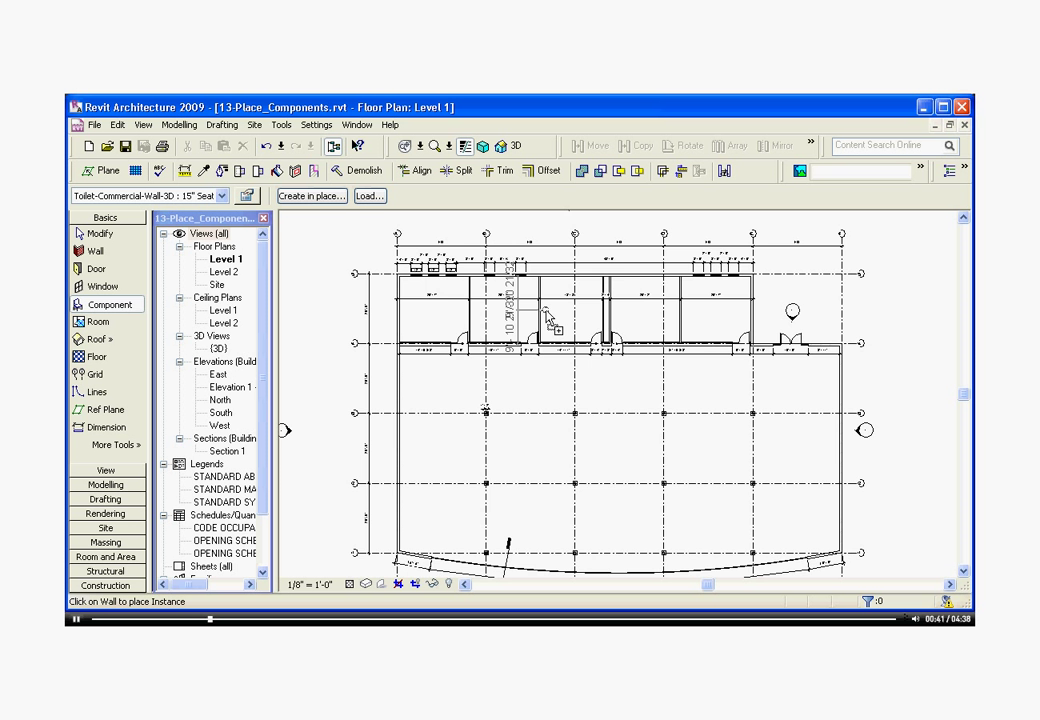
{"action": "scroll", "coordinate": [547, 316], "scroll_direction": "up", "scroll_amount": 3}
{"action": "scroll", "coordinate": [553, 352], "scroll_direction": "up", "scroll_amount": 1}
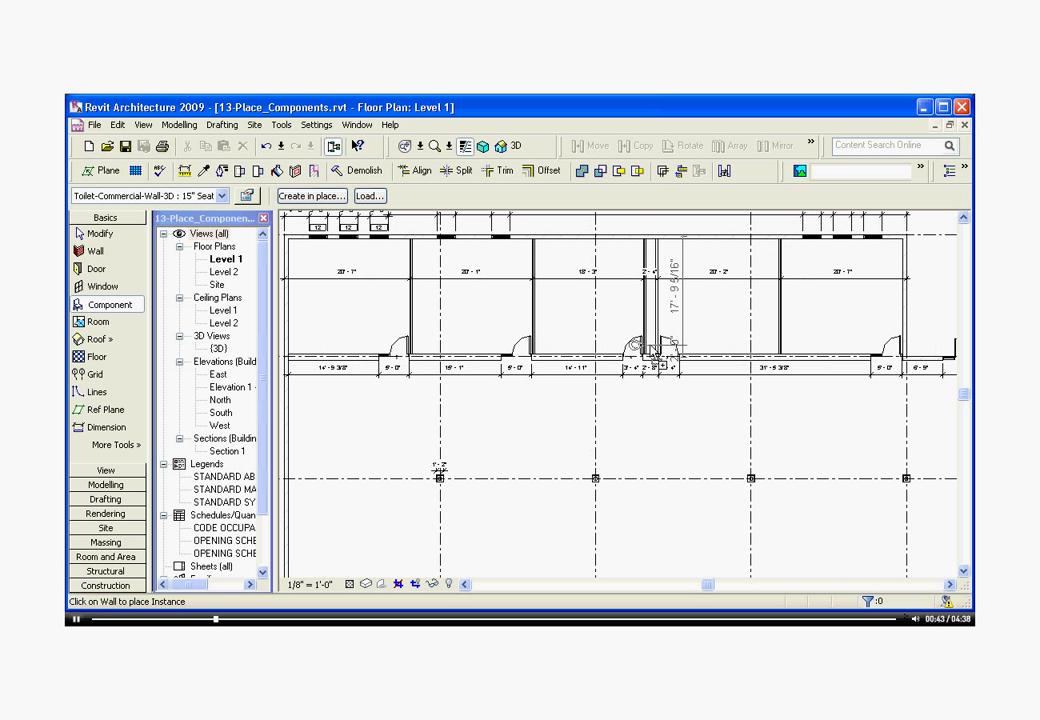
{"action": "scroll", "coordinate": [660, 356], "scroll_direction": "up", "scroll_amount": 7}
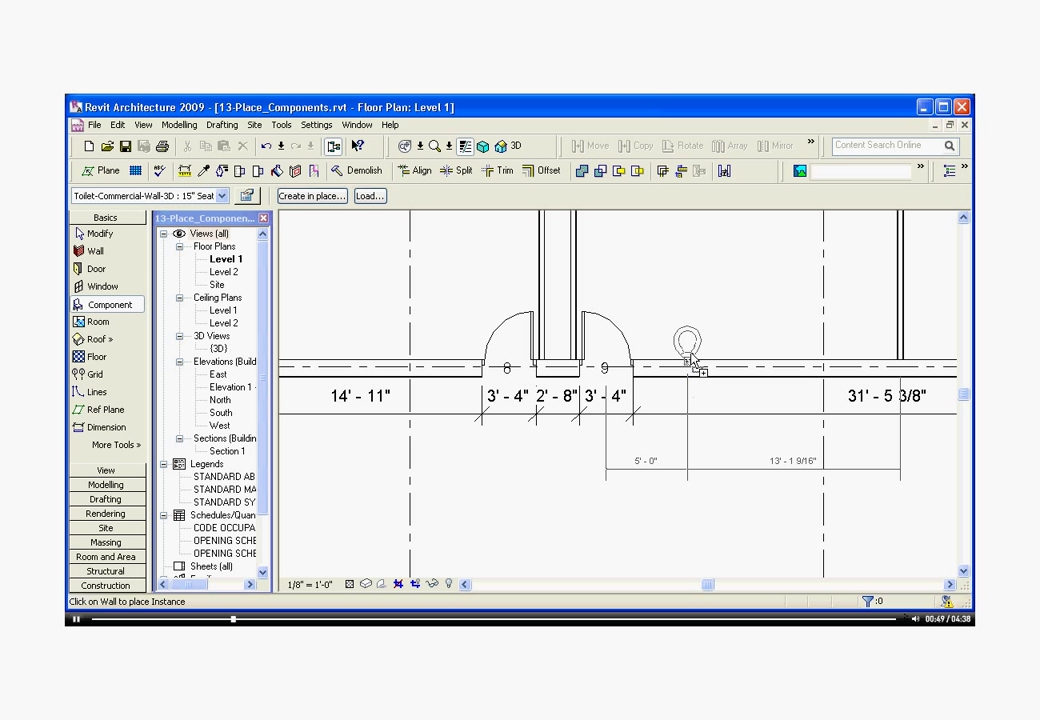
{"action": "scroll", "coordinate": [697, 360], "scroll_direction": "up", "scroll_amount": 2}
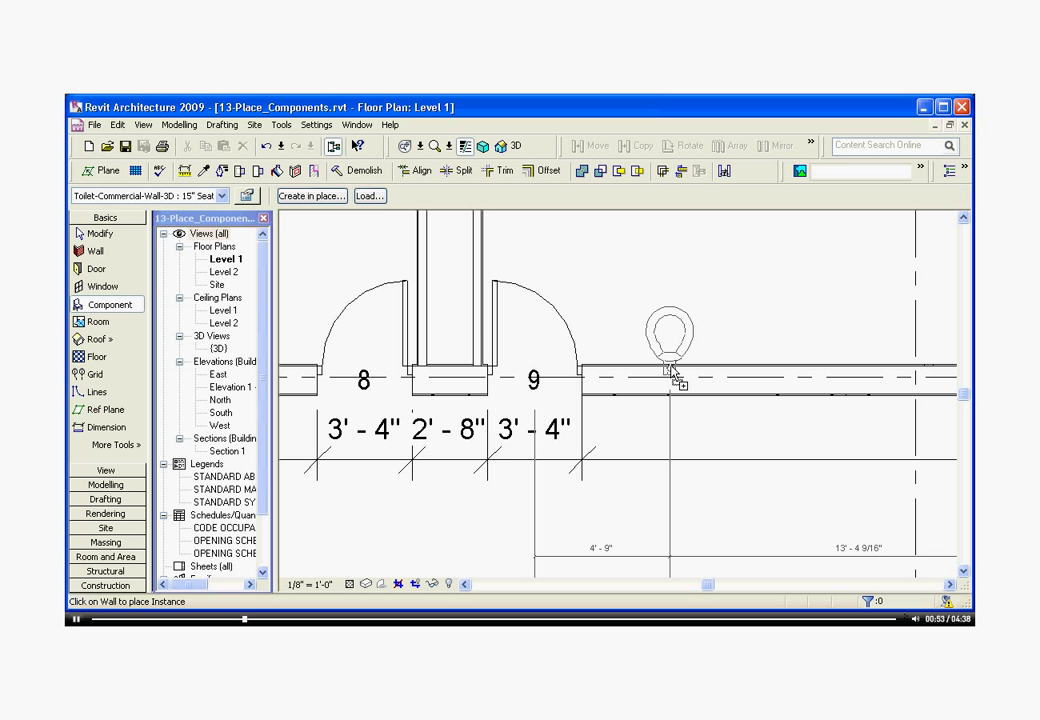
{"action": "scroll", "coordinate": [672, 441], "scroll_direction": "down", "scroll_amount": 2}
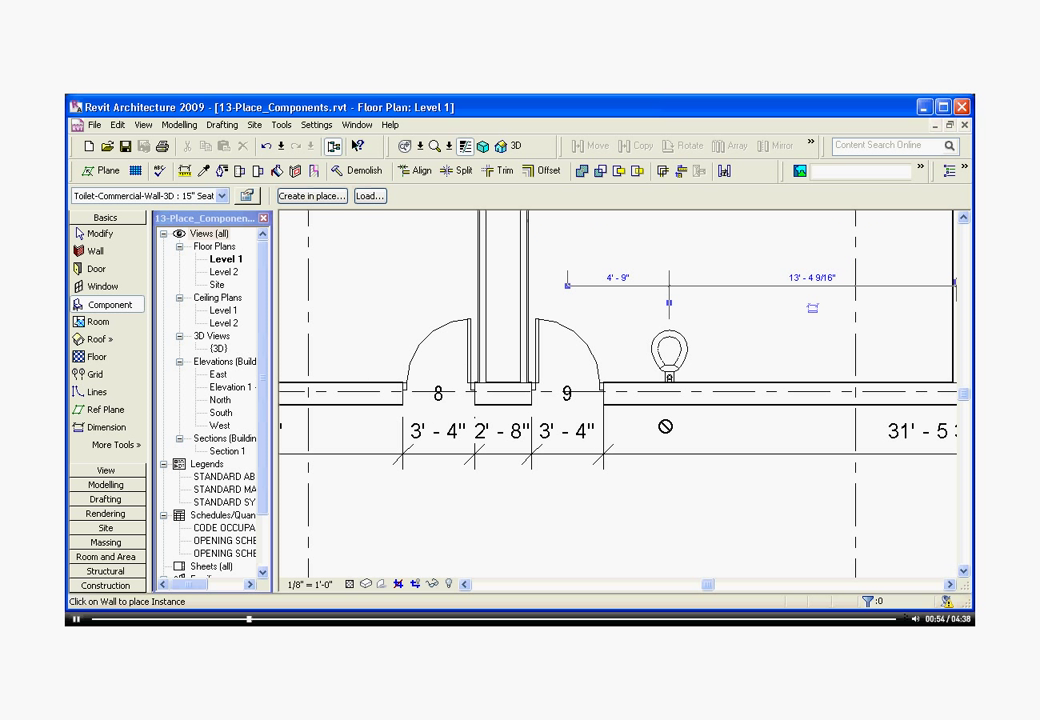
{"action": "left_click", "coordinate": [700, 363]}
{"action": "key", "text": "Escape"}
{"action": "key", "text": "Escape"}
Slide and flip the toilet, then rehost it onto the vertical partition wall above door 9.
{"action": "scroll", "coordinate": [661, 476], "scroll_direction": "down", "scroll_amount": 2}
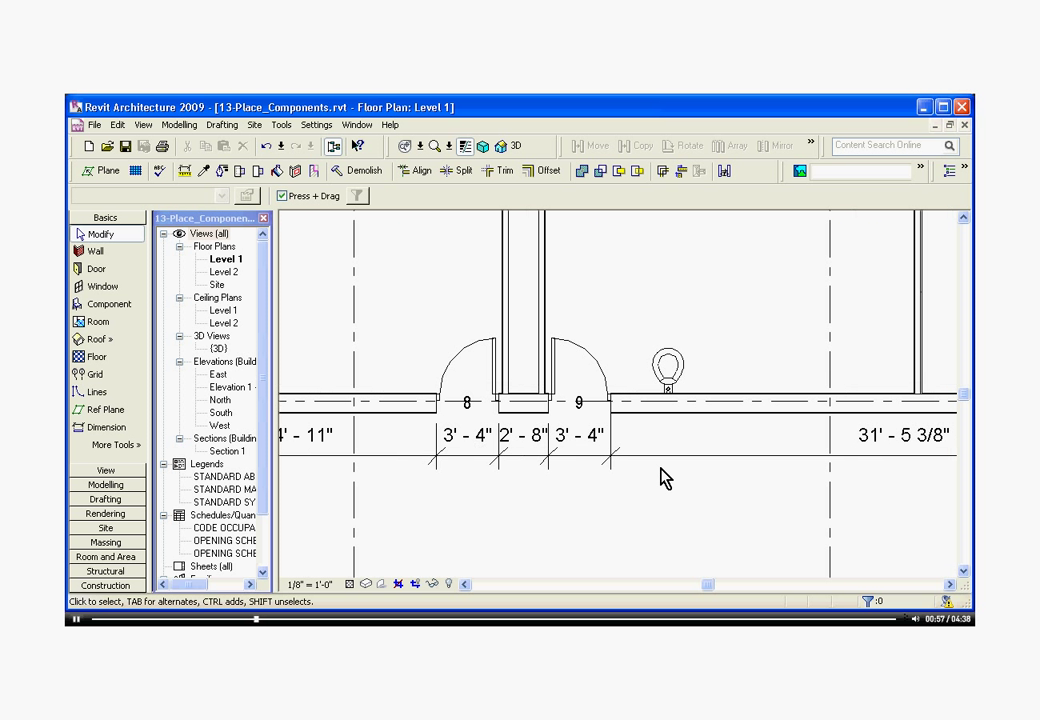
{"action": "scroll", "coordinate": [684, 358], "scroll_direction": "up", "scroll_amount": 2}
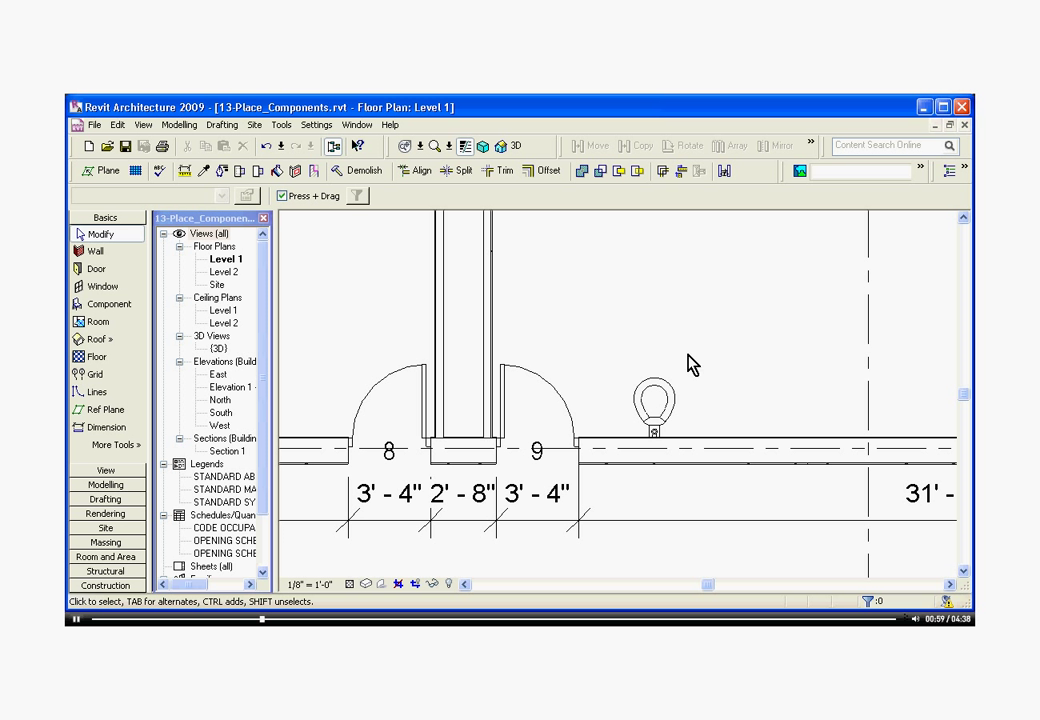
{"action": "left_click", "coordinate": [677, 405]}
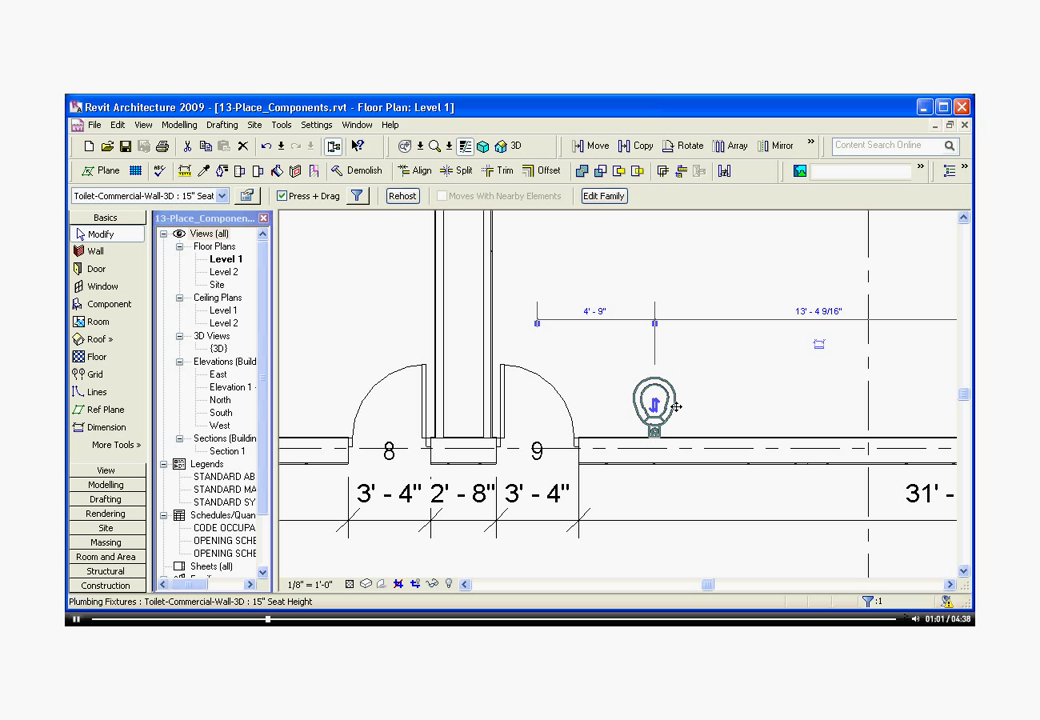
{"action": "mouse_move", "coordinate": [676, 406]}
{"action": "left_mouse_down"}
{"action": "mouse_move", "coordinate": [754, 418]}
{"action": "mouse_move", "coordinate": [678, 418]}
{"action": "left_mouse_up"}
{"action": "left_click", "coordinate": [678, 414]}
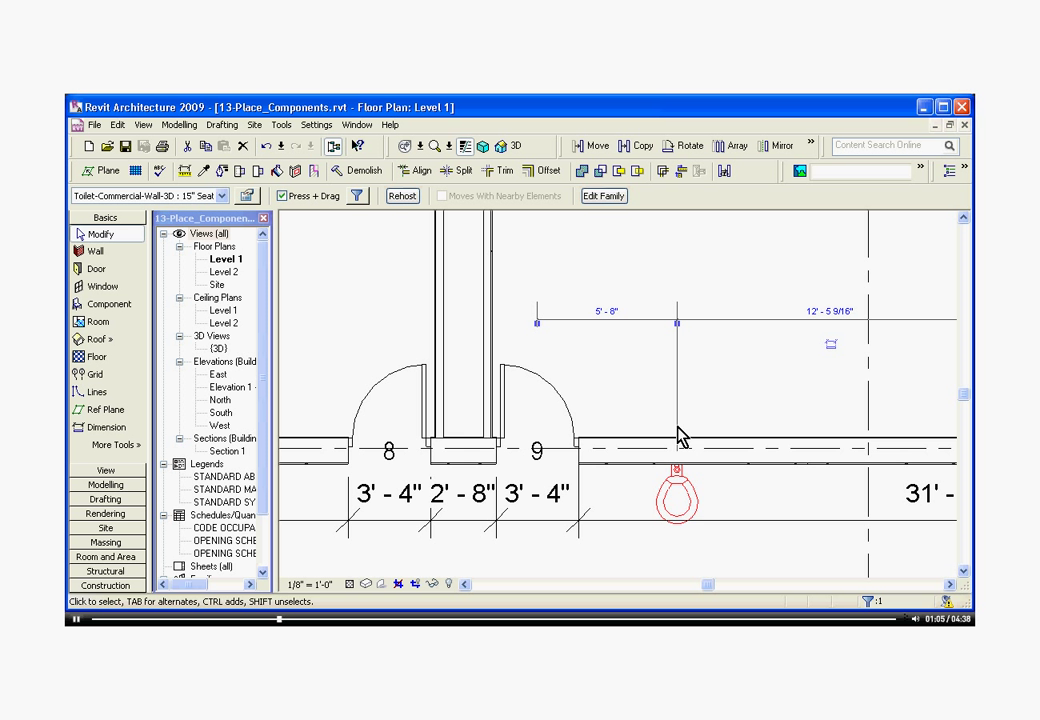
{"action": "left_click", "coordinate": [678, 502]}
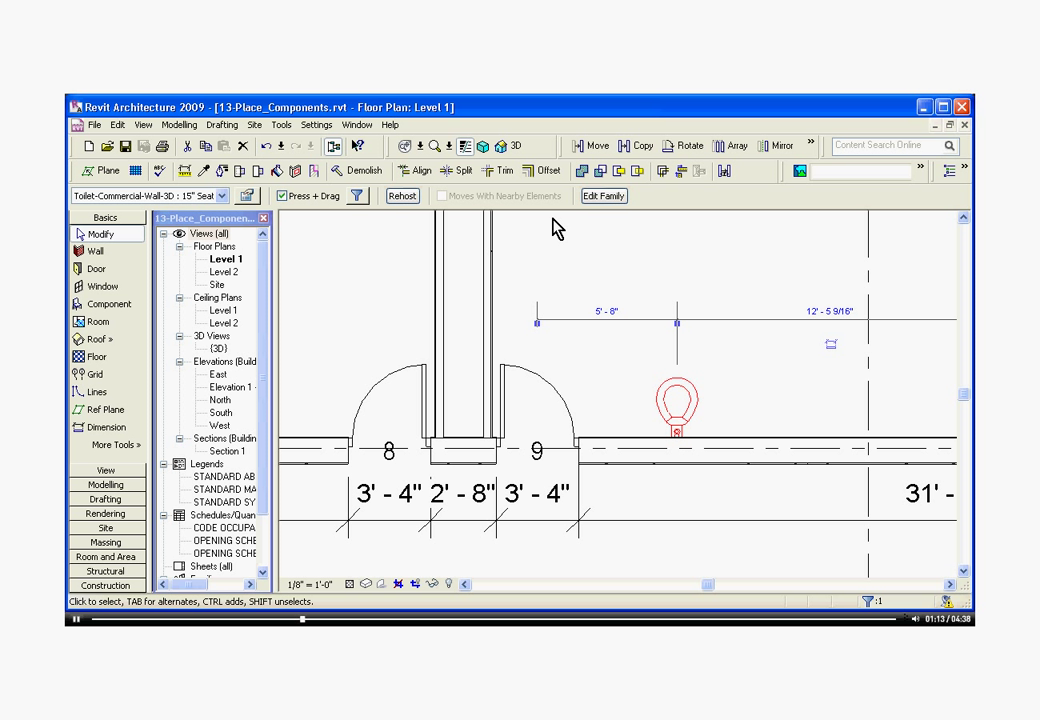
{"action": "left_click", "coordinate": [405, 198]}
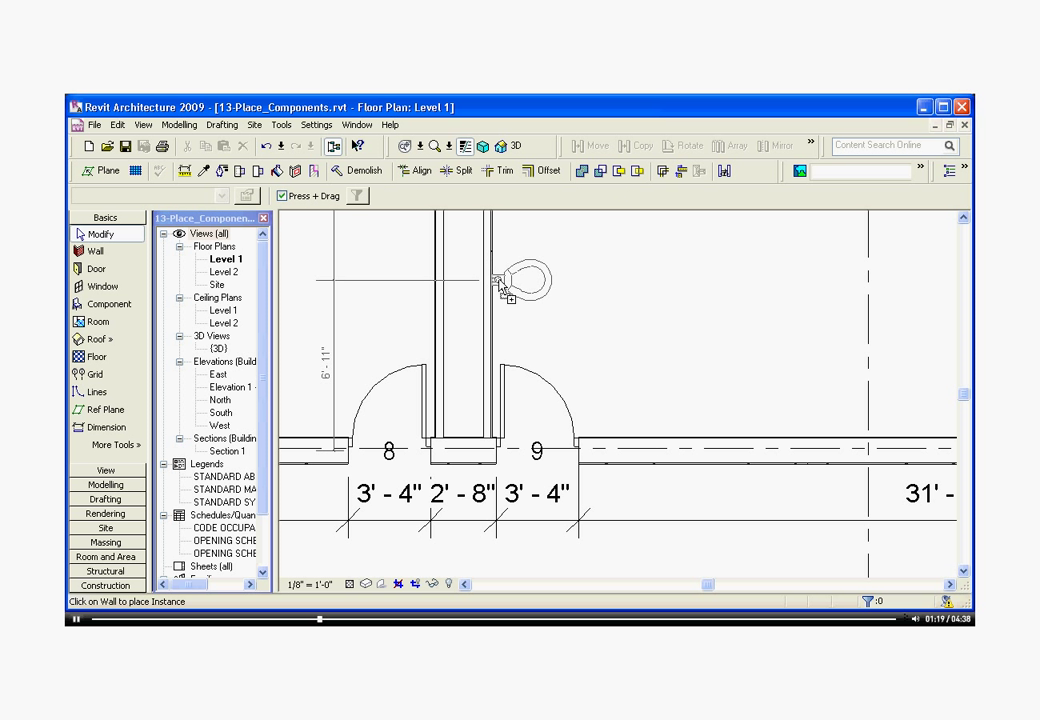
{"action": "left_click", "coordinate": [514, 270]}
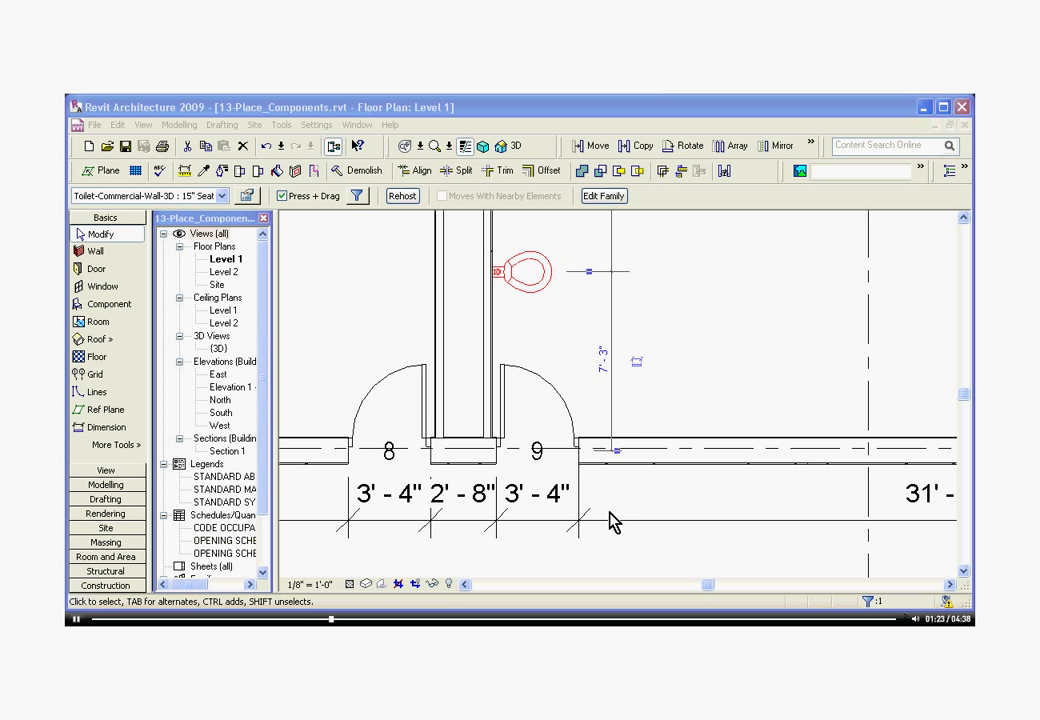
Dimension from the toilet to the upper wall face, showing 12'-2 1/2".
{"action": "scroll", "coordinate": [638, 510], "scroll_direction": "down", "scroll_amount": 2}
{"action": "scroll", "coordinate": [600, 295], "scroll_direction": "up", "scroll_amount": 1}
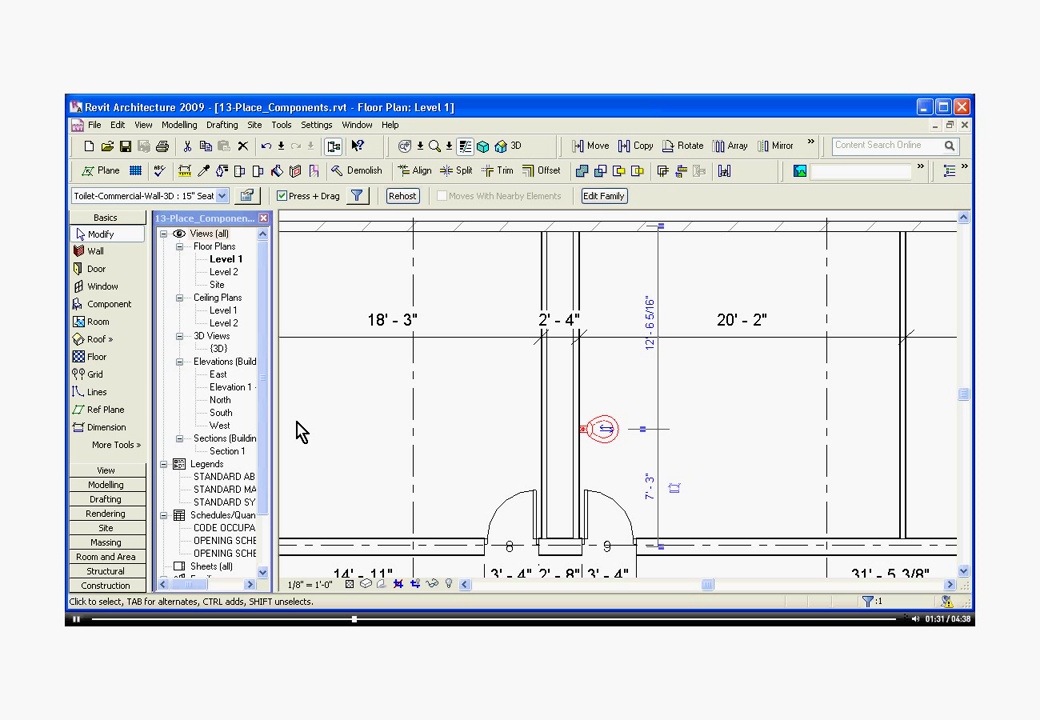
{"action": "left_click", "coordinate": [116, 434]}
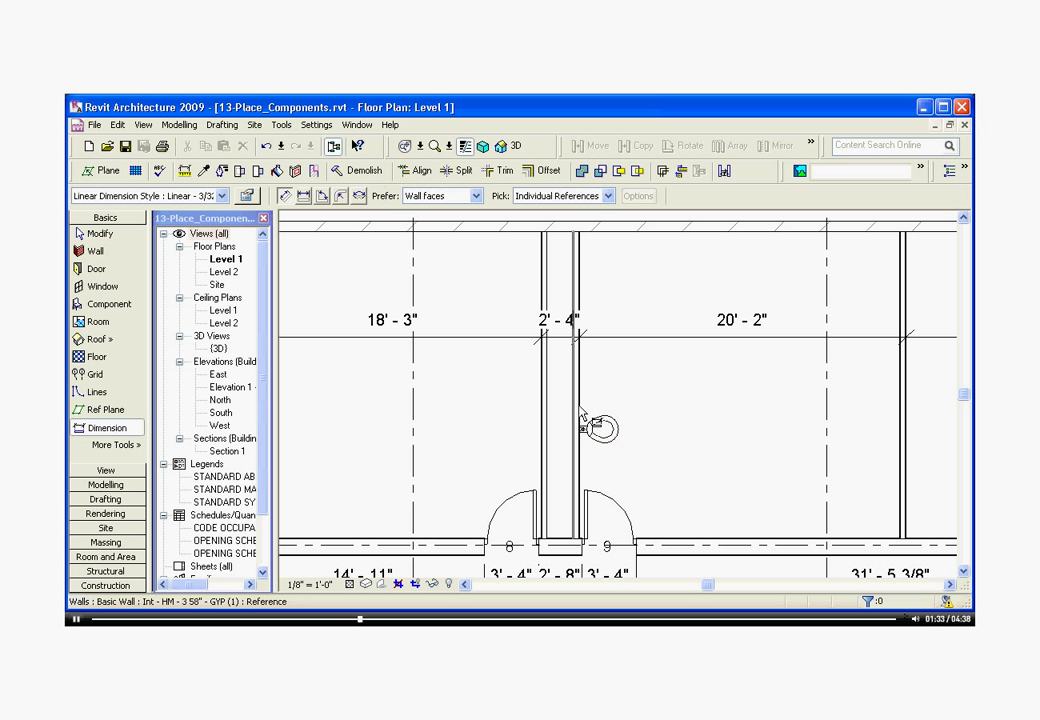
{"action": "scroll", "coordinate": [603, 428], "scroll_direction": "up", "scroll_amount": 1}
{"action": "scroll", "coordinate": [605, 429], "scroll_direction": "up", "scroll_amount": 1}
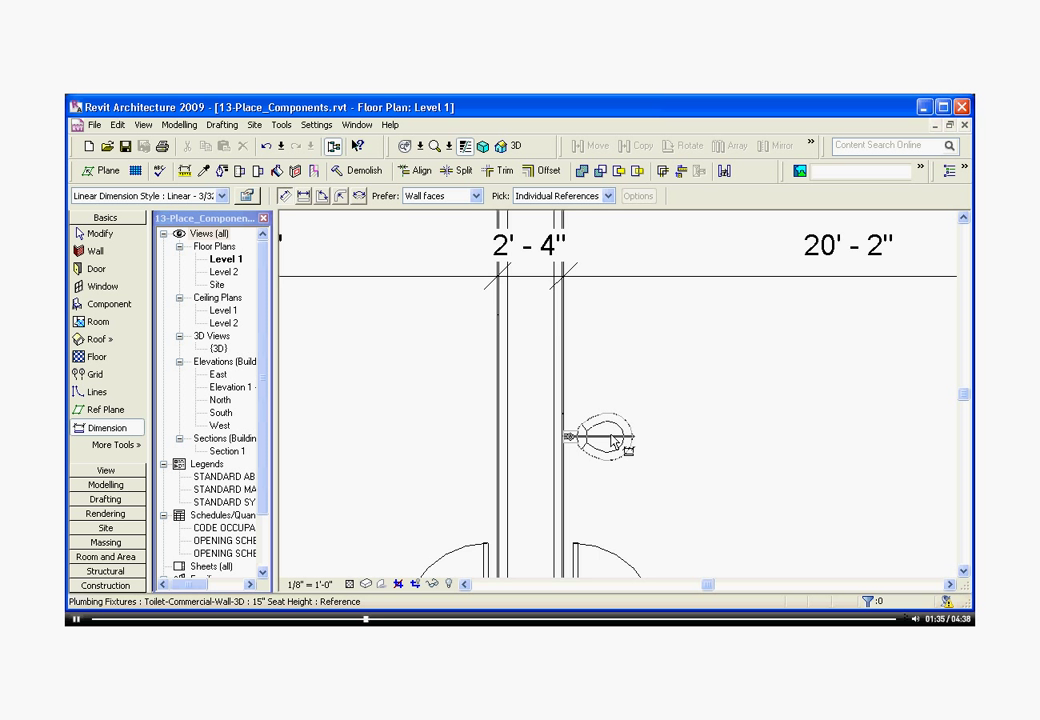
{"action": "scroll", "coordinate": [612, 445], "scroll_direction": "up", "scroll_amount": 1}
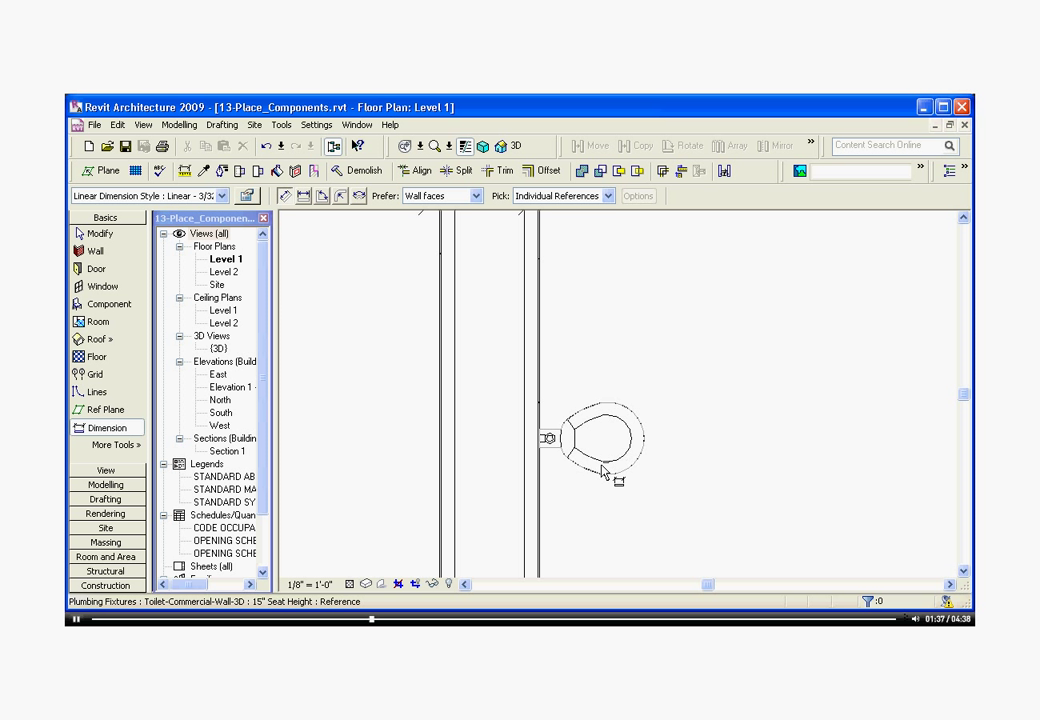
{"action": "left_click", "coordinate": [614, 448]}
{"action": "scroll", "coordinate": [597, 480], "scroll_direction": "down", "scroll_amount": 2}
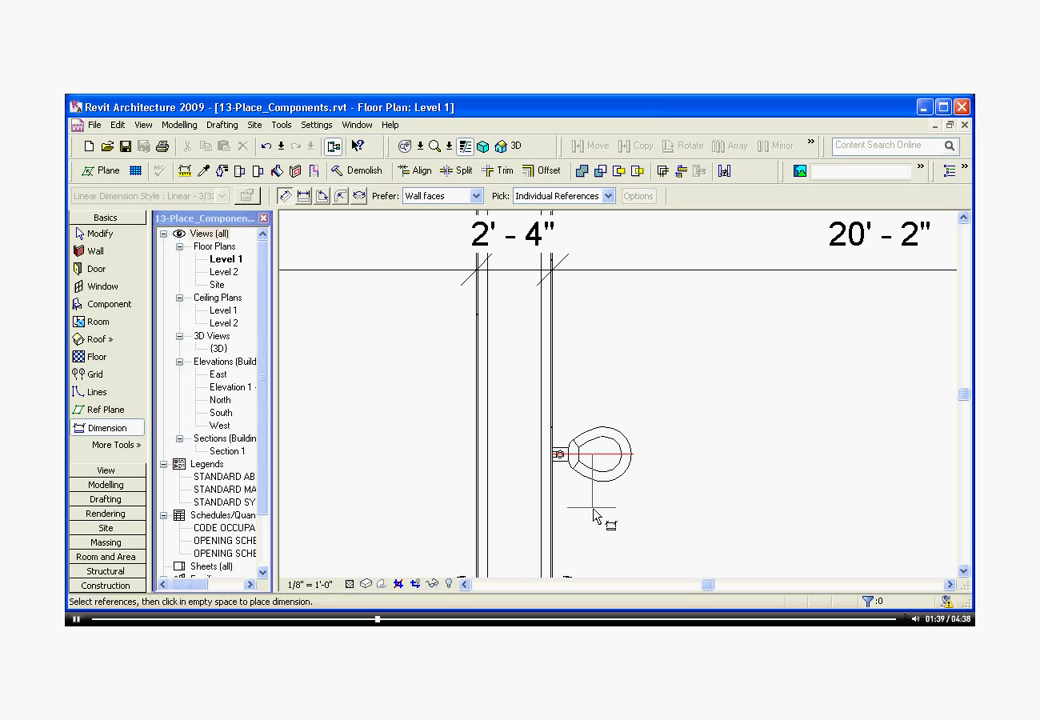
{"action": "scroll", "coordinate": [630, 348], "scroll_direction": "up", "scroll_amount": 1}
{"action": "left_click", "coordinate": [611, 304]}
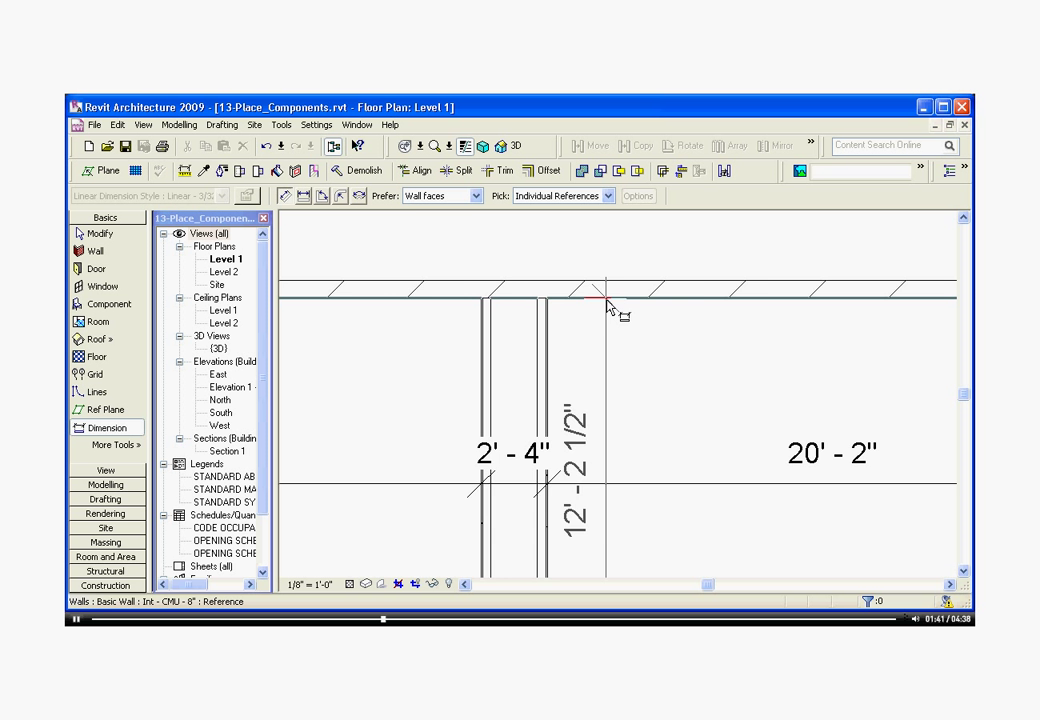
{"action": "scroll", "coordinate": [617, 343], "scroll_direction": "down", "scroll_amount": 1}
{"action": "left_click", "coordinate": [610, 384]}
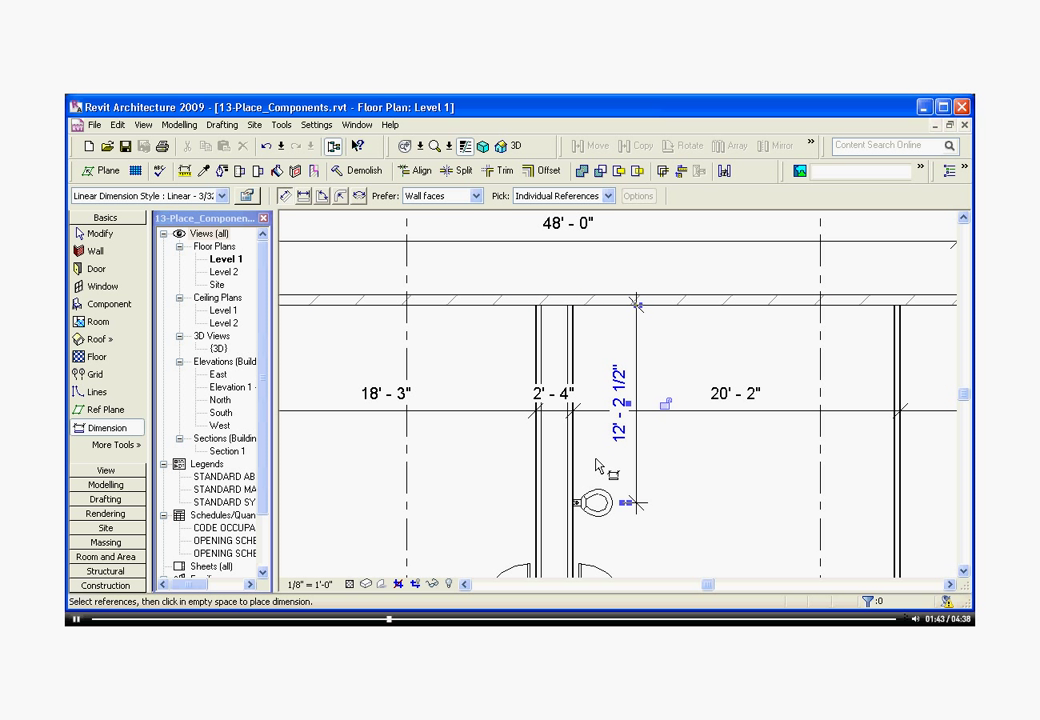
{"action": "key", "text": "Escape"}
{"action": "key", "text": "Escape"}
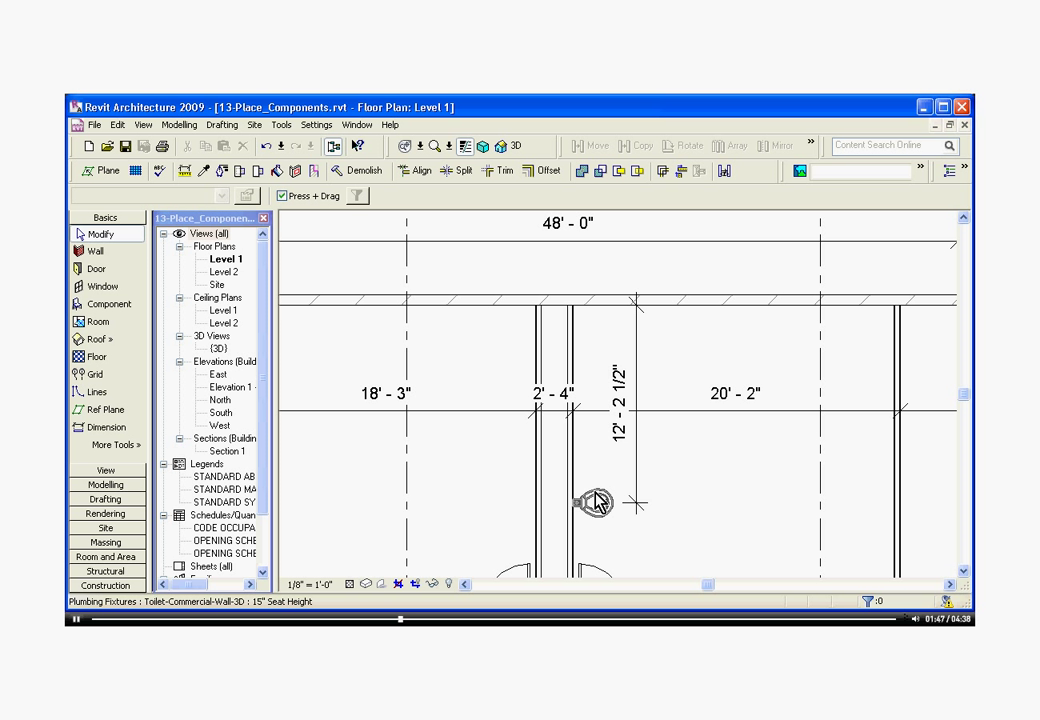
Set the toilet's temporary dimension to the upper wall to 4'-0".
{"action": "left_click", "coordinate": [597, 500]}
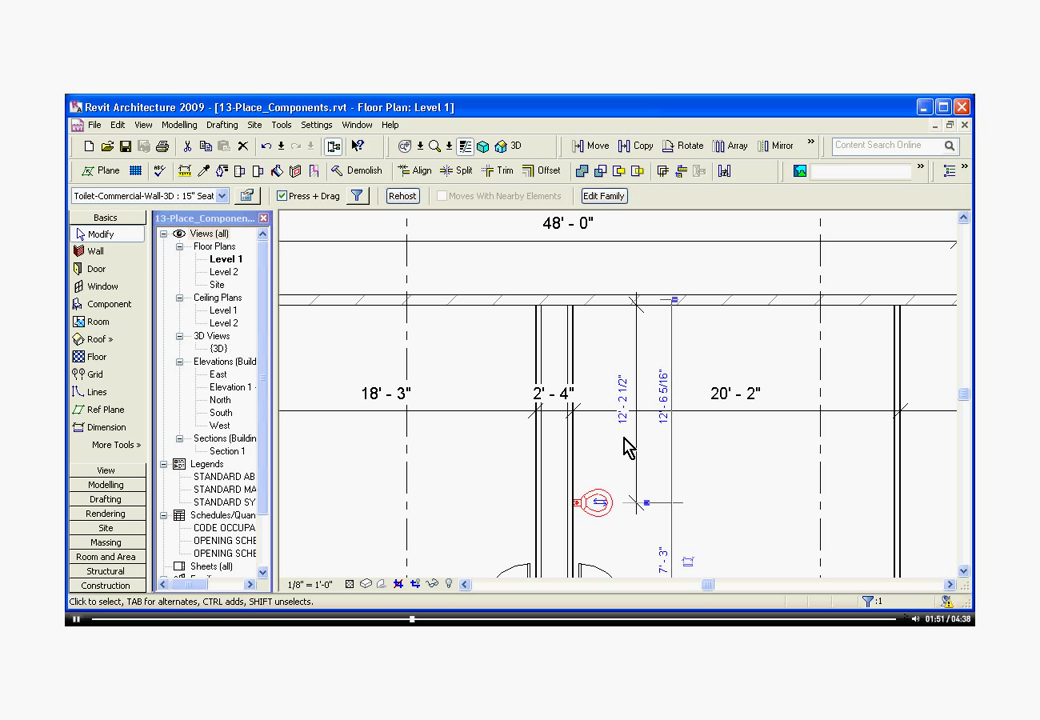
{"action": "left_click", "coordinate": [623, 405]}
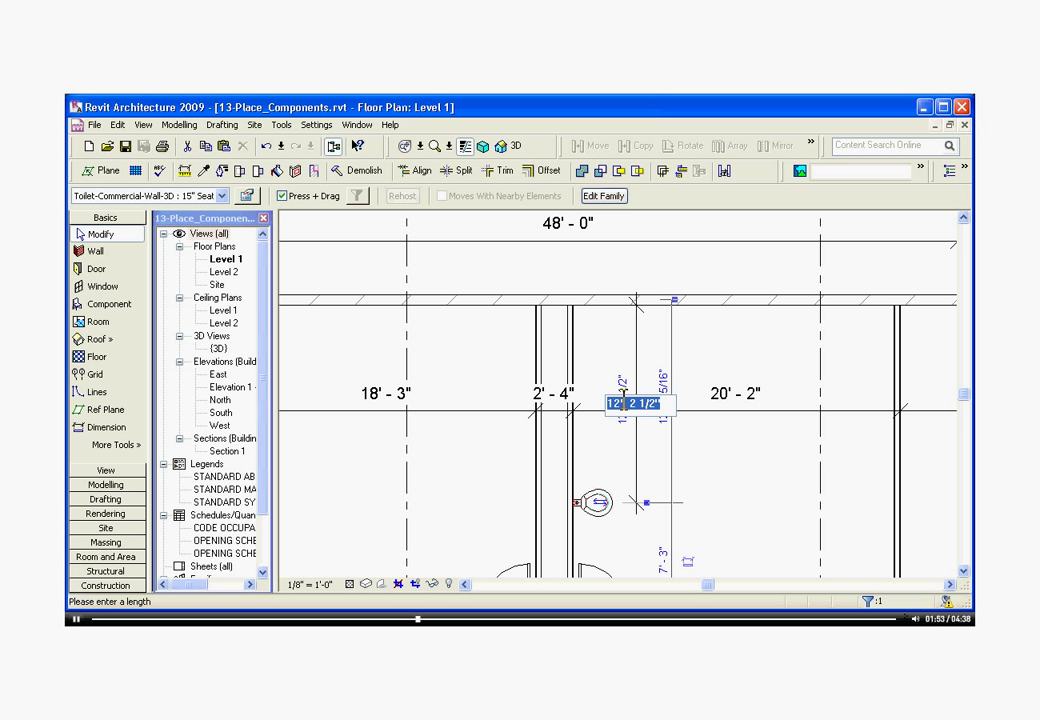
{"action": "type", "text": "4"}
{"action": "key", "text": "Return"}
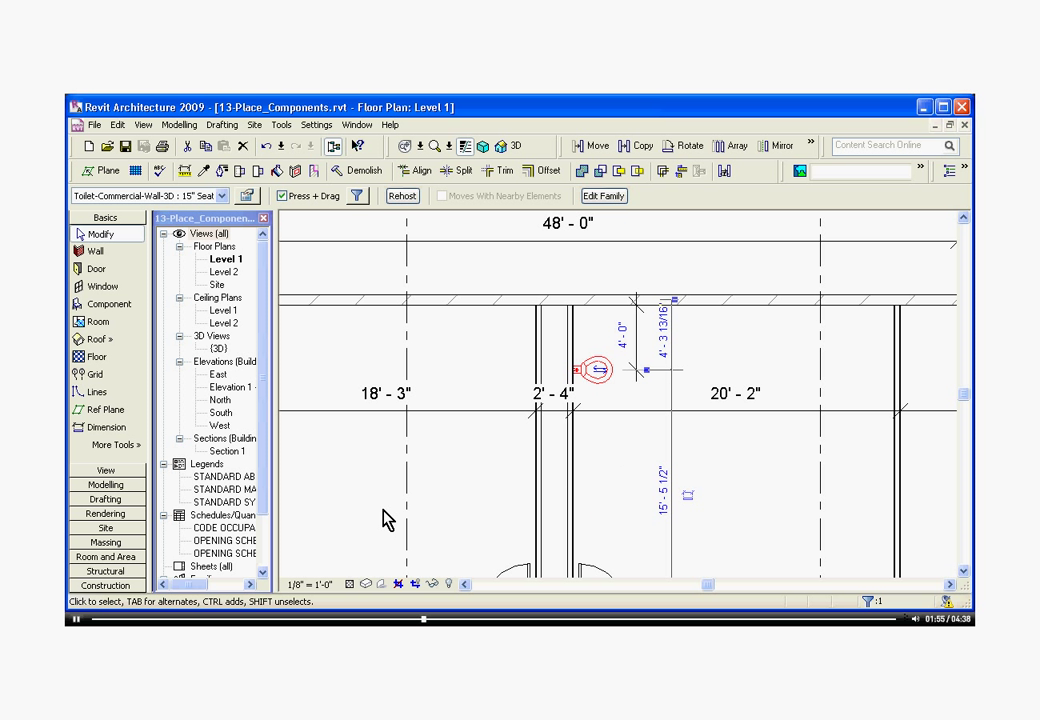
{"action": "scroll", "coordinate": [463, 415], "scroll_direction": "down", "scroll_amount": 1}
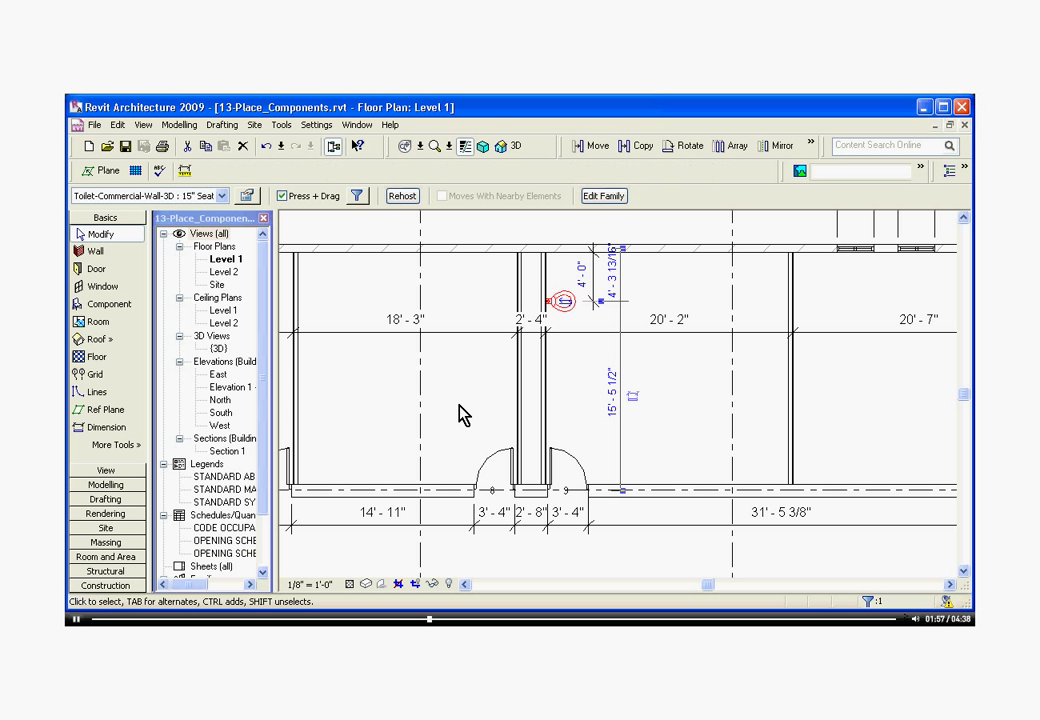
Start placing a component with the OPN_Casework-Vanity_1-Sink_Oval type selected.
{"action": "scroll", "coordinate": [464, 418], "scroll_direction": "down", "scroll_amount": 1}
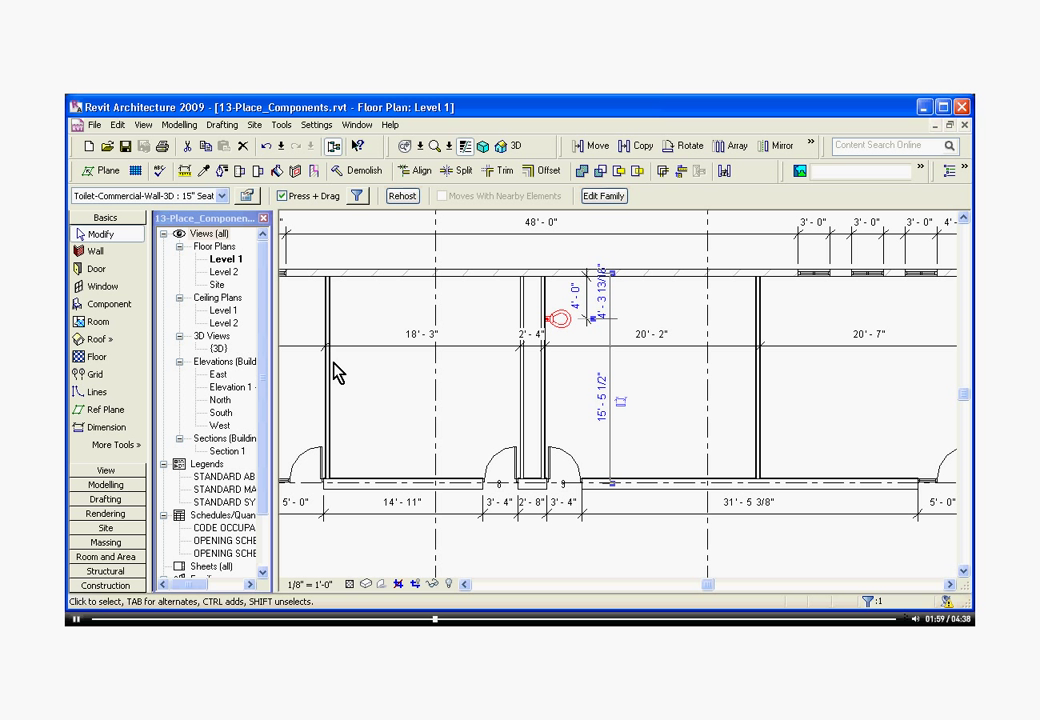
{"action": "left_click", "coordinate": [112, 304]}
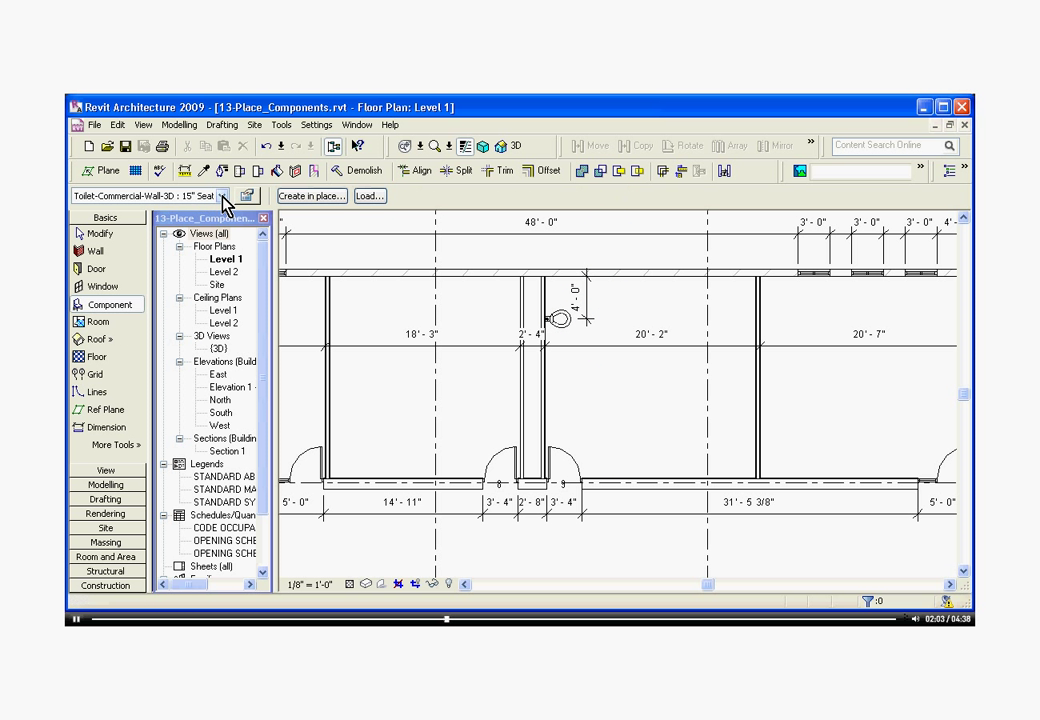
{"action": "left_click", "coordinate": [222, 197]}
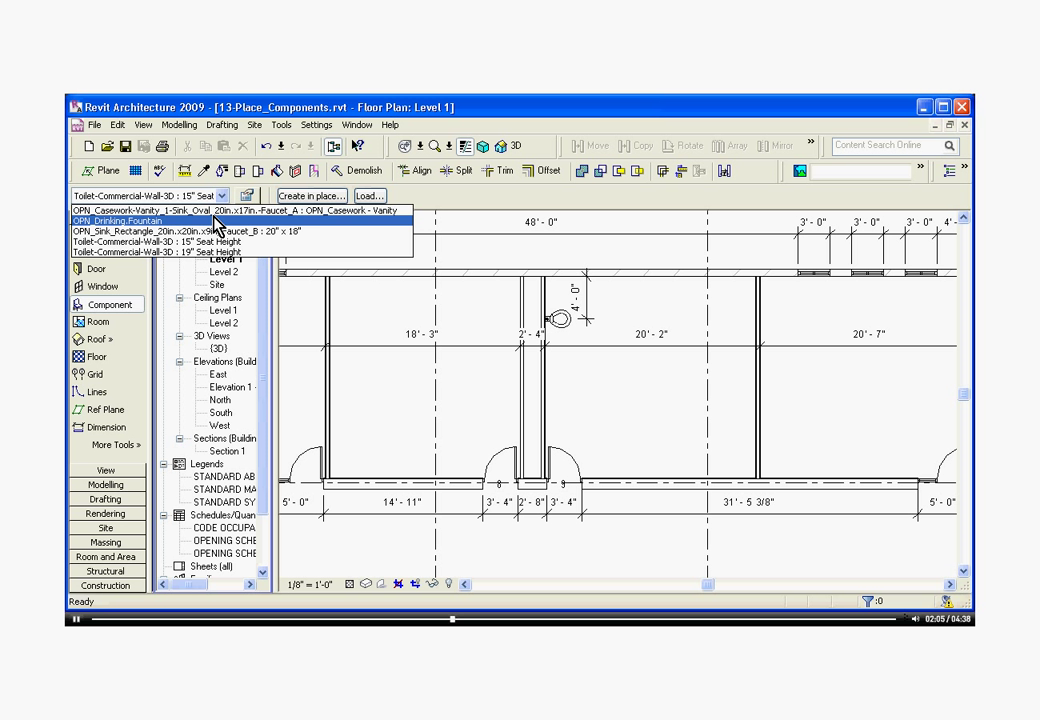
{"action": "left_click", "coordinate": [212, 213]}
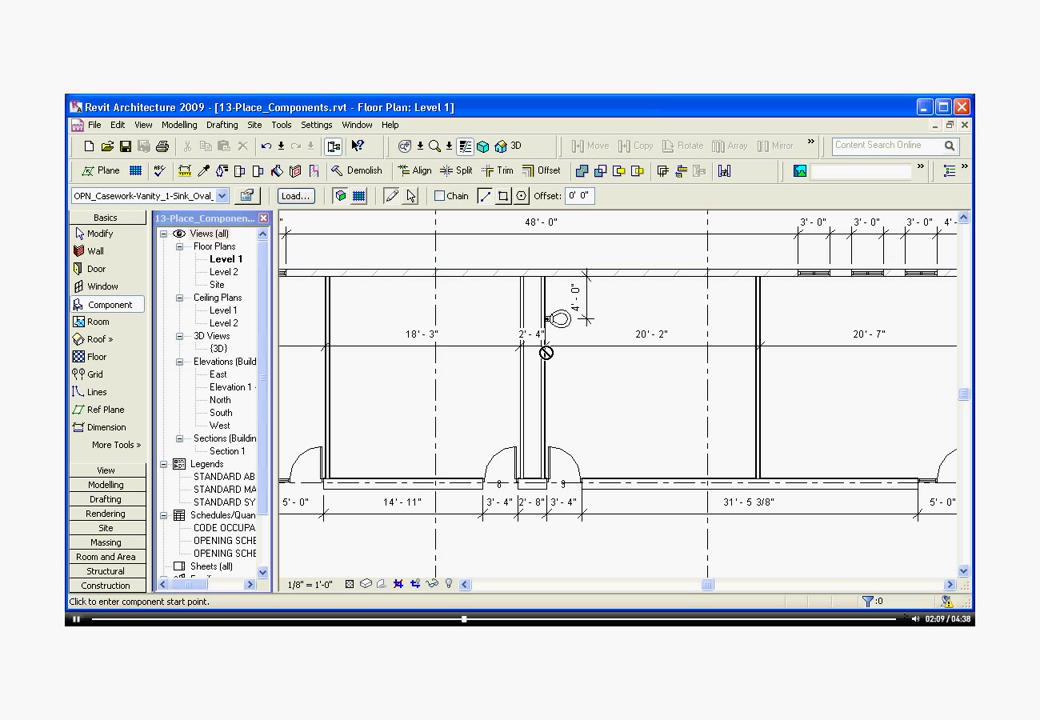
{"action": "scroll", "coordinate": [595, 365], "scroll_direction": "up", "scroll_amount": 2}
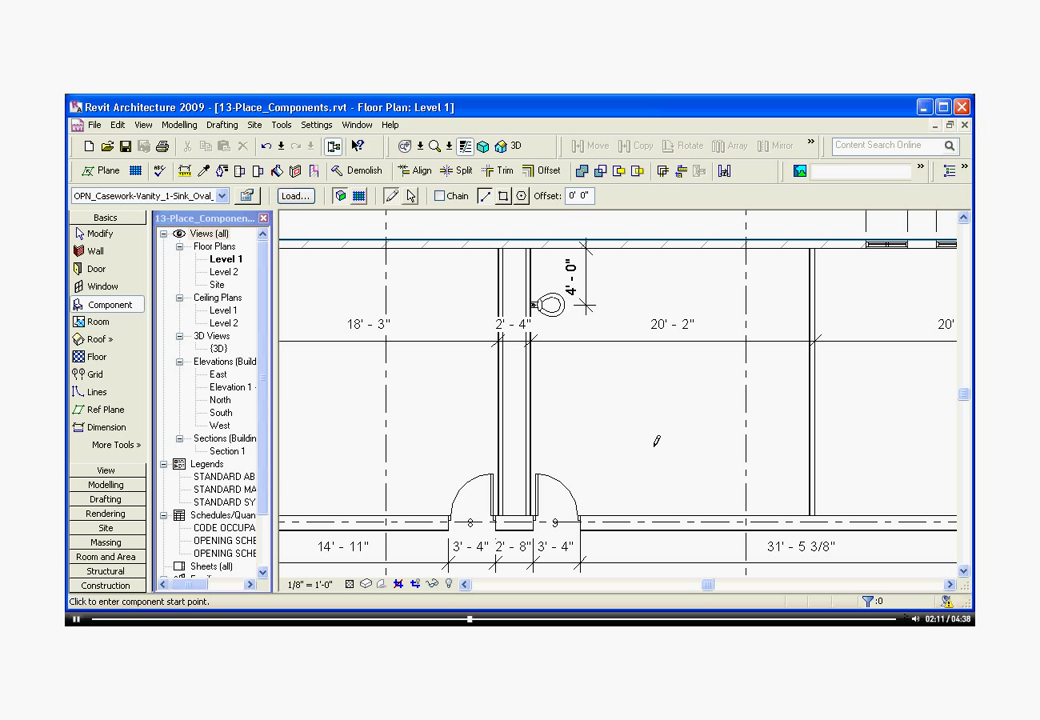
{"action": "scroll", "coordinate": [665, 444], "scroll_direction": "down", "scroll_amount": 1}
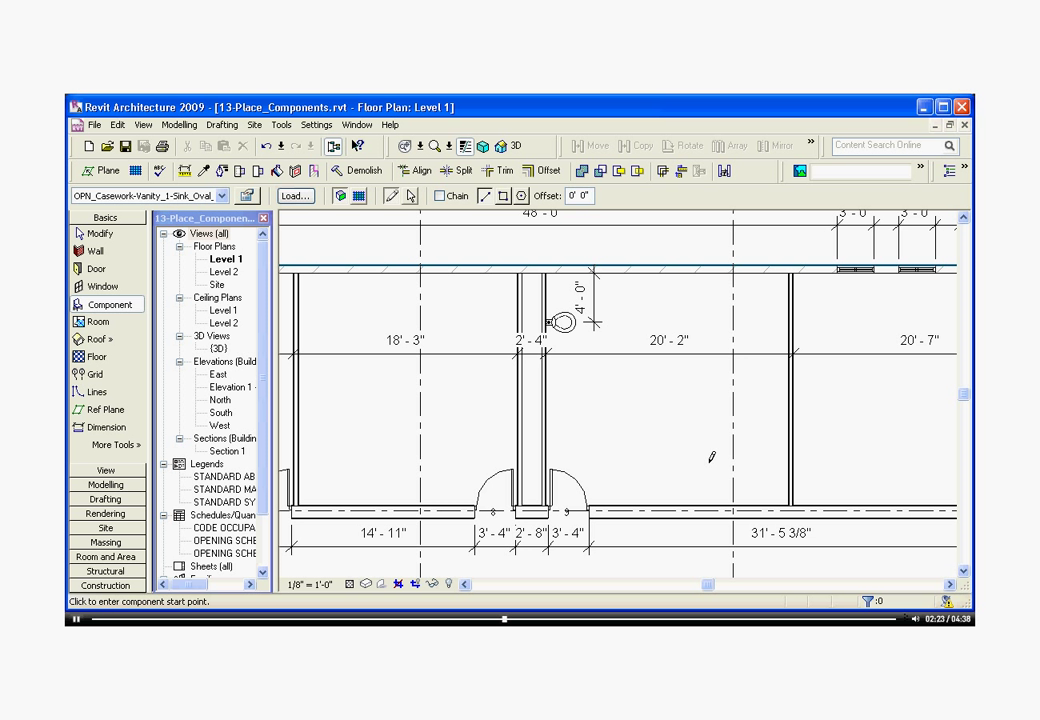
{"action": "scroll", "coordinate": [697, 455], "scroll_direction": "down", "scroll_amount": 1}
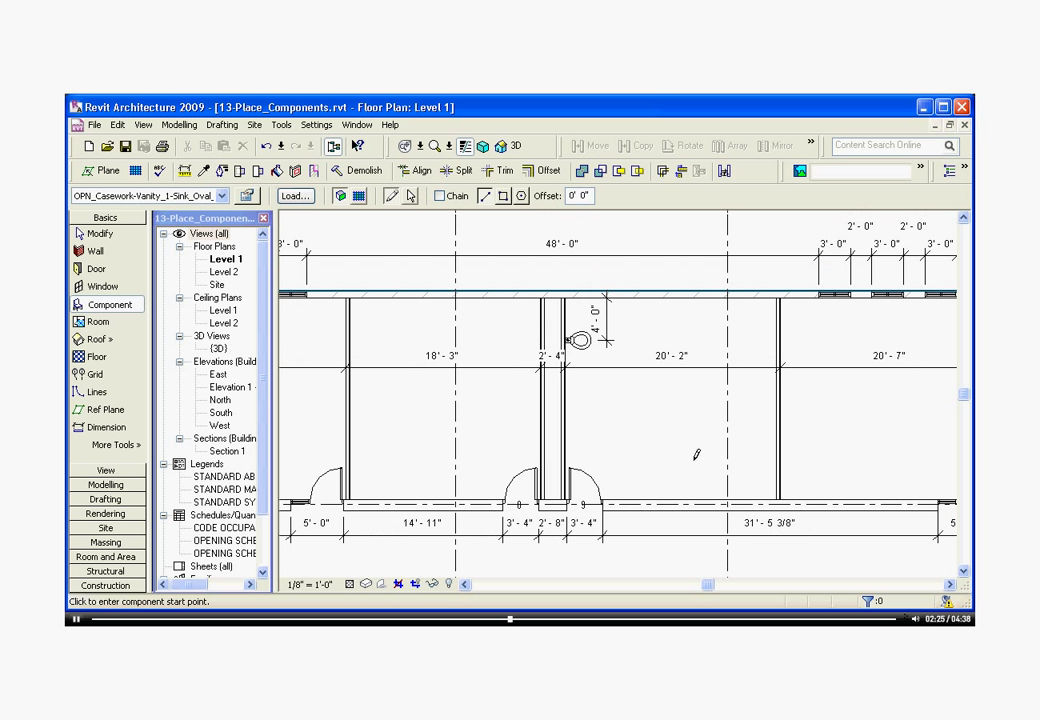
Place the oval-sink vanity horizontally above the lower wall, drawn from right to left.
{"action": "left_click", "coordinate": [750, 467]}
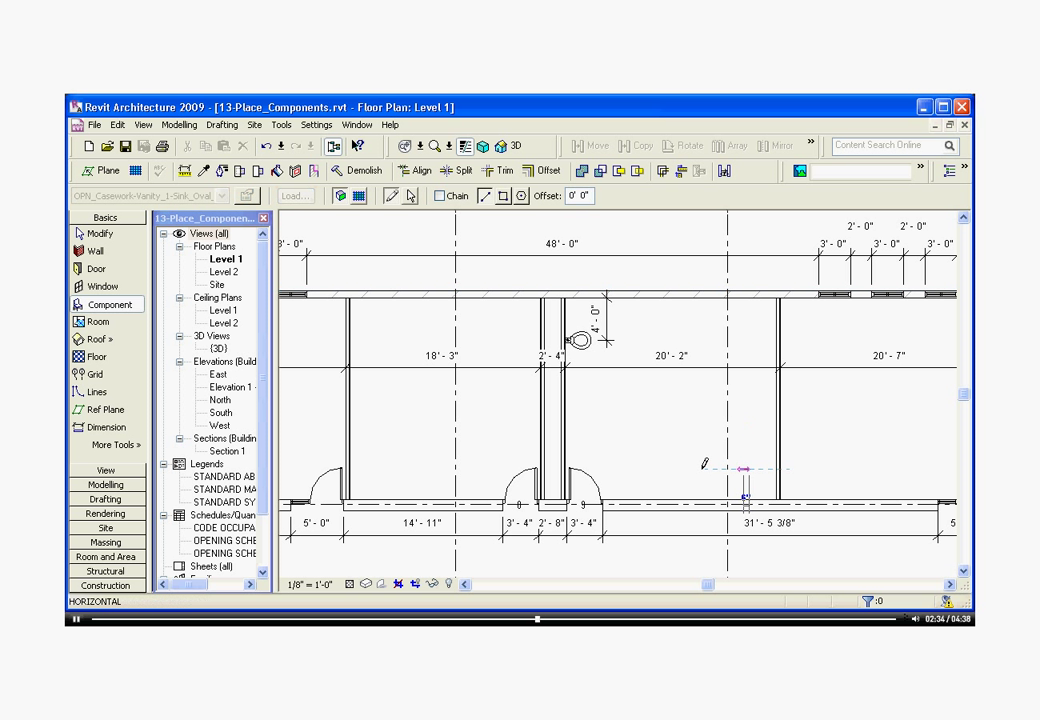
{"action": "left_click", "coordinate": [650, 468]}
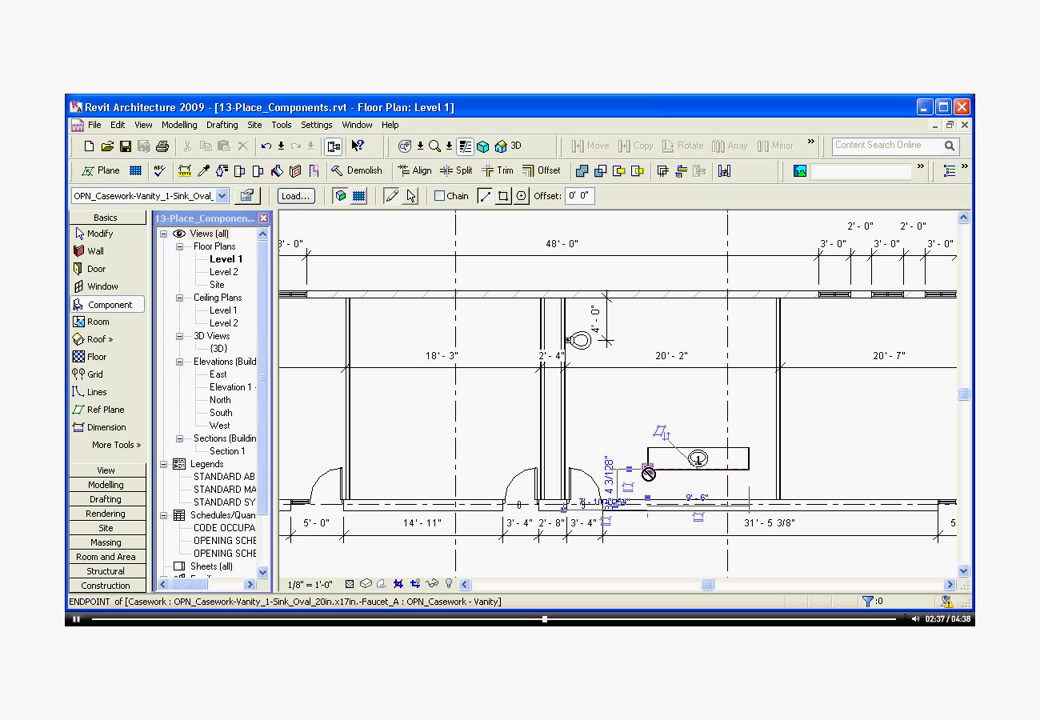
{"action": "scroll", "coordinate": [661, 433], "scroll_direction": "up", "scroll_amount": 2}
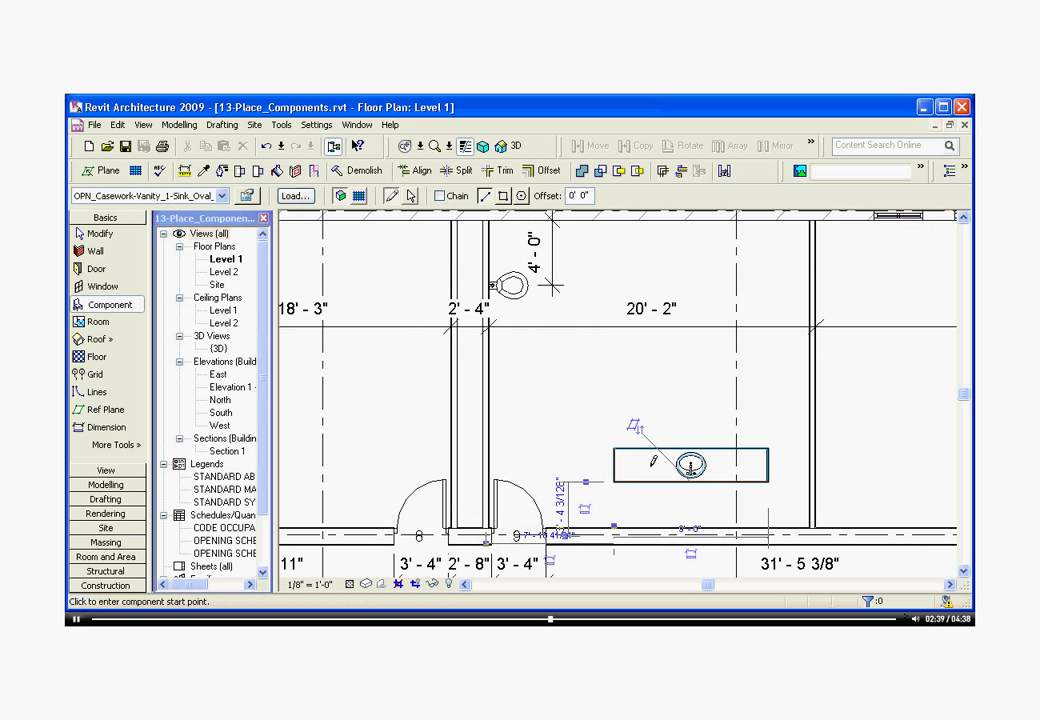
{"action": "scroll", "coordinate": [653, 461], "scroll_direction": "up", "scroll_amount": 1}
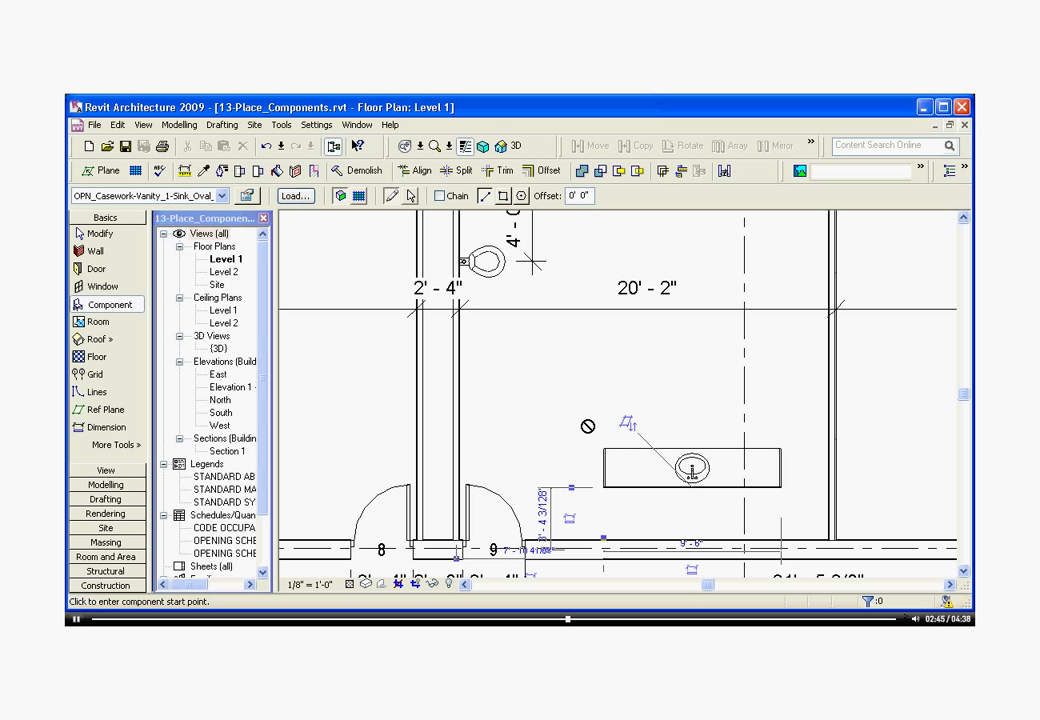
Finish component placement, then select and deselect the placed vanity.
{"action": "key", "text": "Escape"}
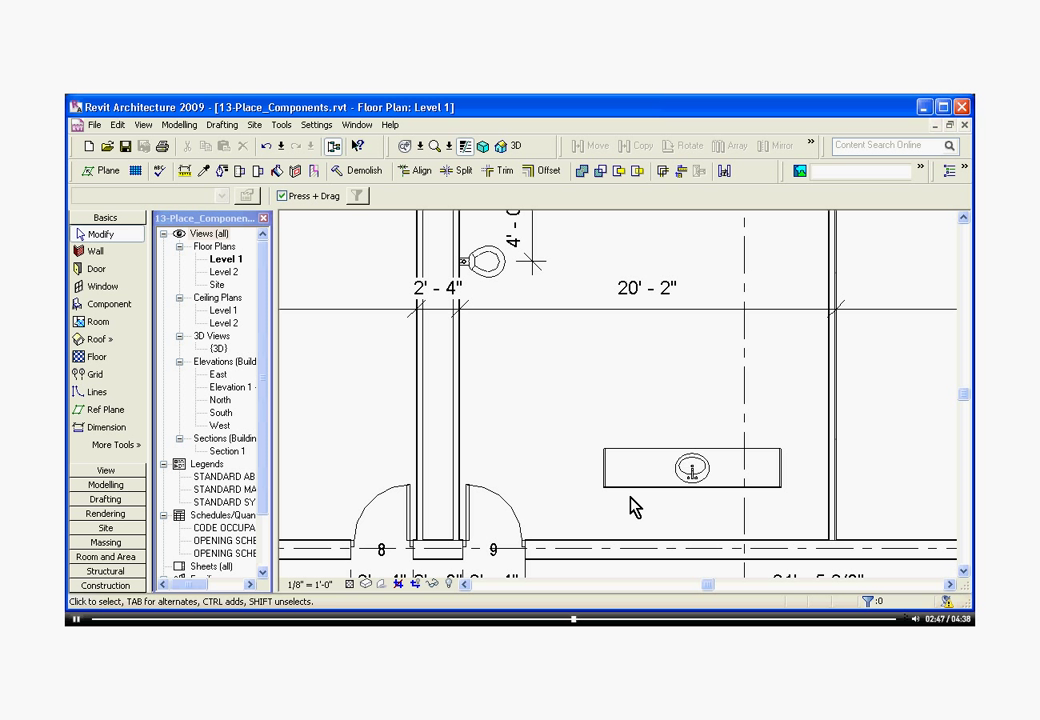
{"action": "left_click", "coordinate": [654, 489]}
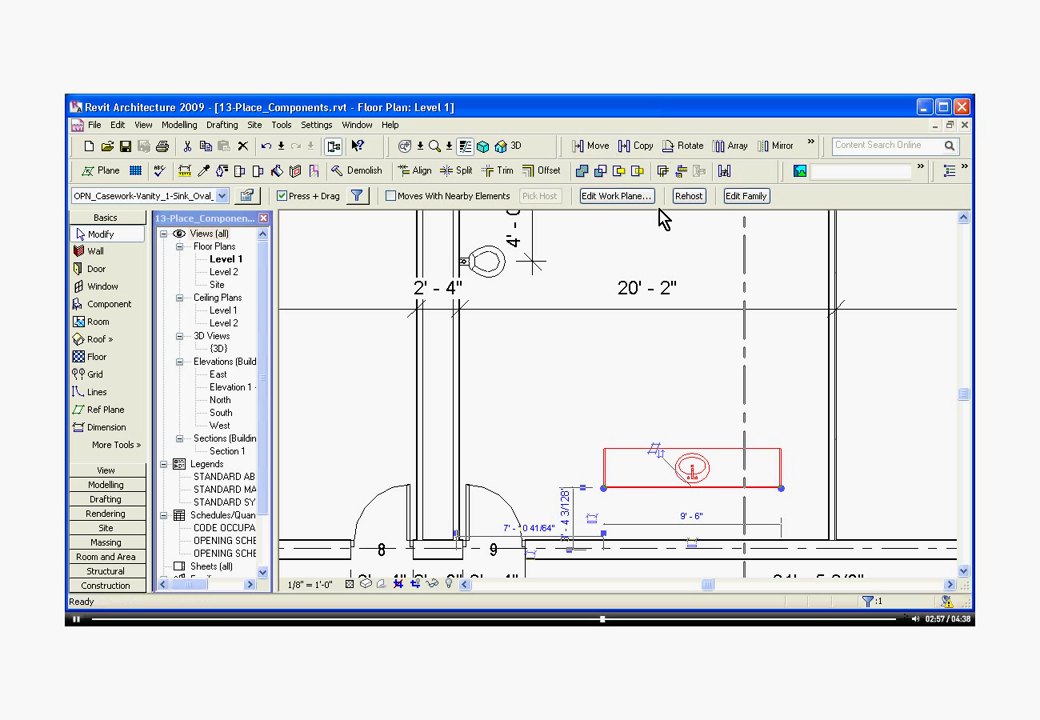
{"action": "left_click", "coordinate": [617, 401]}
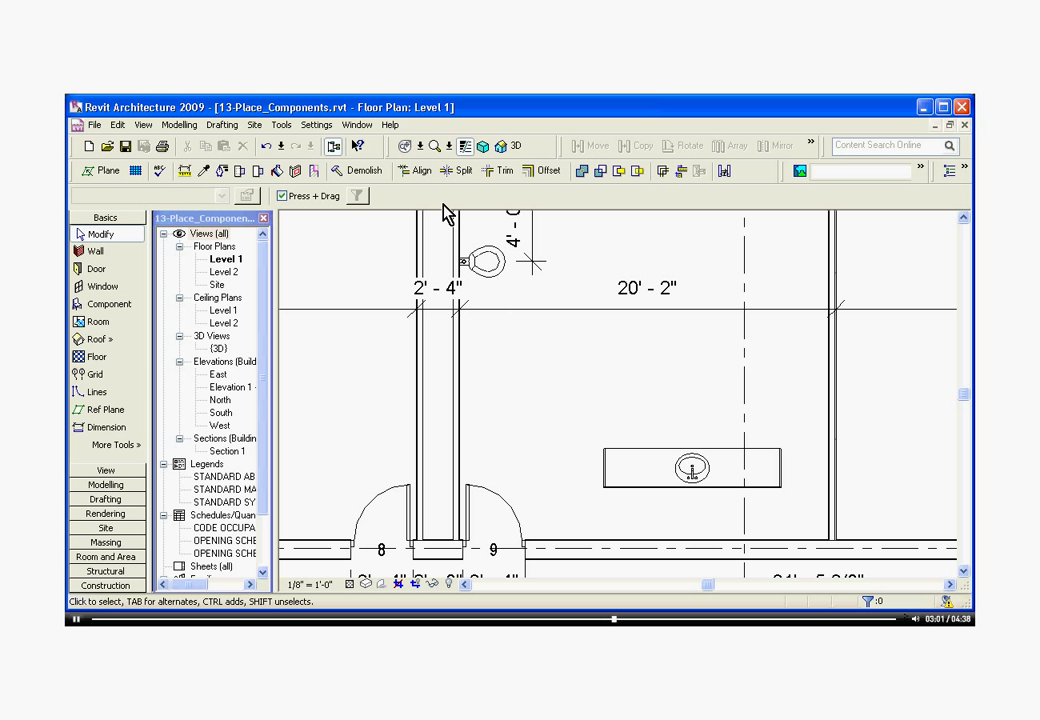
Align the vanity's back edge to the lower wall face and pan to show it.
{"action": "left_click", "coordinate": [418, 171]}
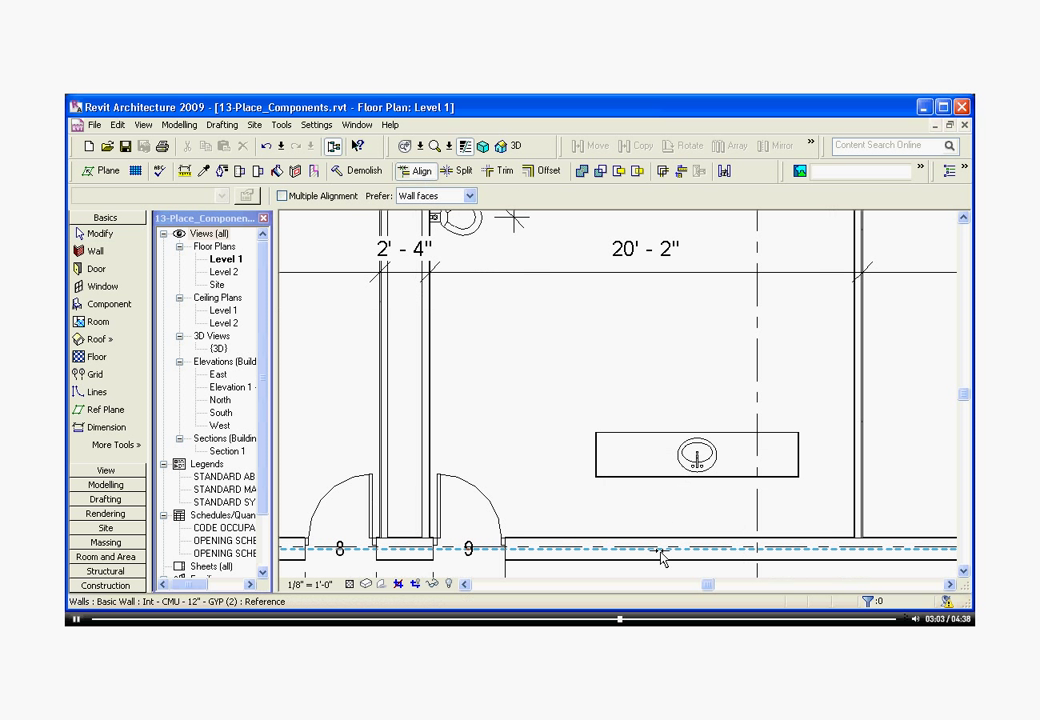
{"action": "scroll", "coordinate": [662, 550], "scroll_direction": "up", "scroll_amount": 3}
{"action": "left_click", "coordinate": [666, 537]}
{"action": "scroll", "coordinate": [692, 442], "scroll_direction": "up", "scroll_amount": 2}
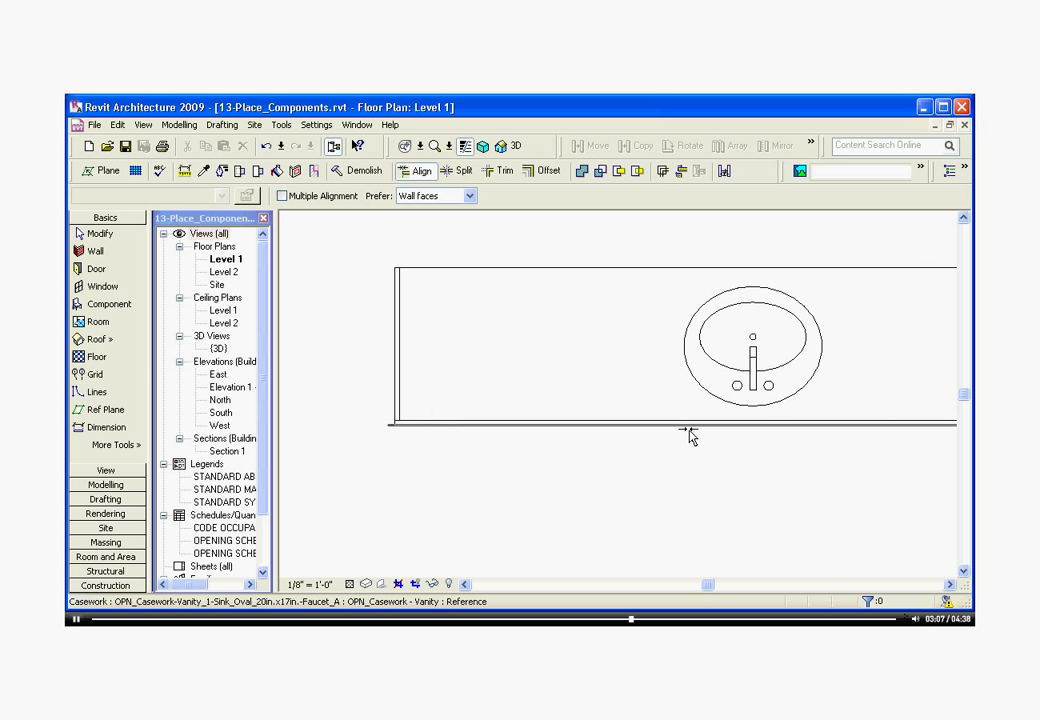
{"action": "left_click", "coordinate": [689, 434]}
{"action": "scroll", "coordinate": [657, 383], "scroll_direction": "down", "scroll_amount": 3}
{"action": "scroll", "coordinate": [645, 401], "scroll_direction": "down", "scroll_amount": 1}
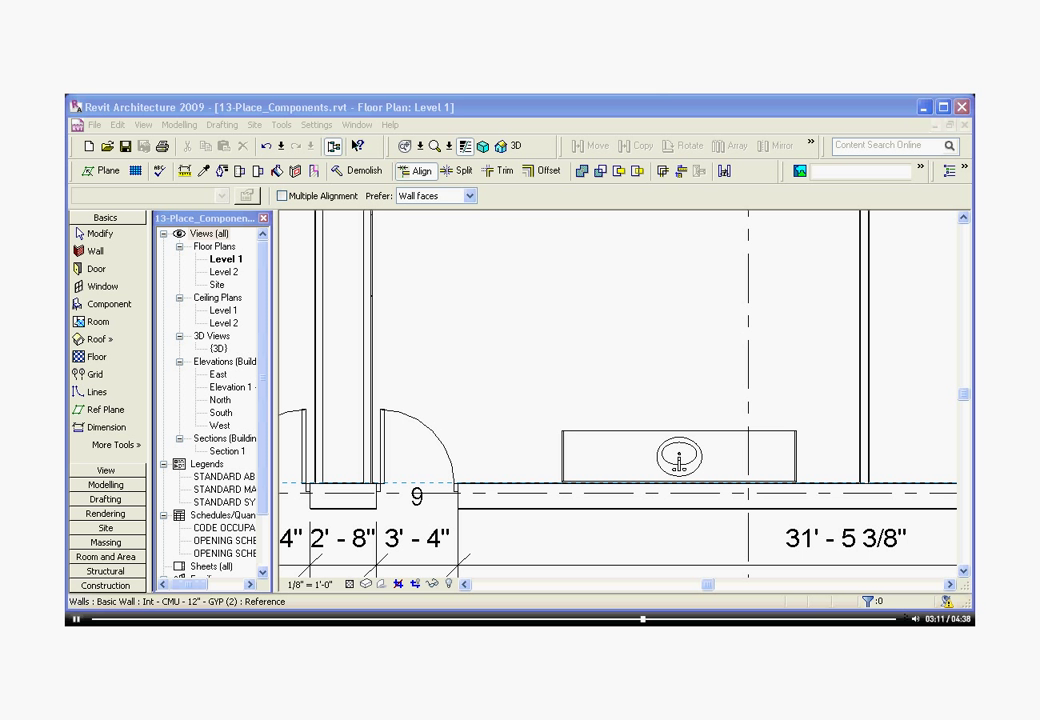
{"action": "key", "text": "Escape"}
{"action": "scroll", "coordinate": [610, 467], "scroll_direction": "down", "scroll_amount": 1}
{"action": "scroll", "coordinate": [620, 480], "scroll_direction": "up", "scroll_amount": 1}
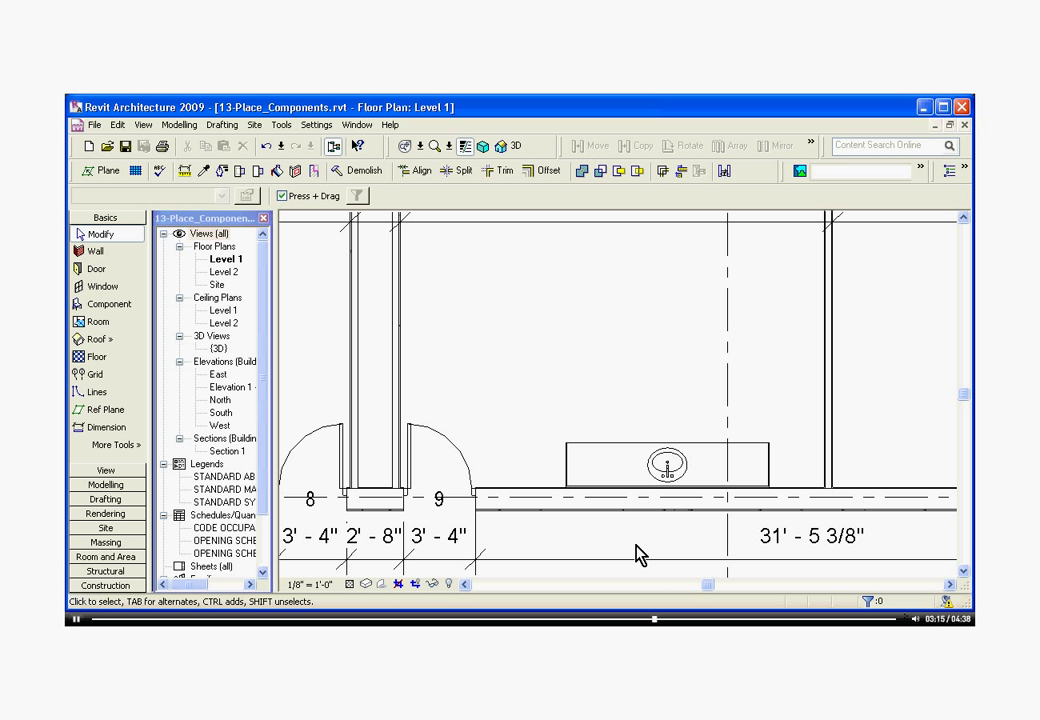
{"action": "middle_click_drag", "start_coordinate": [640, 556], "coordinate": [673, 568]}
Set the vanity's Cut Angle Right to 45 in Element Properties.
{"action": "scroll", "coordinate": [673, 568], "scroll_direction": "down", "scroll_amount": 1}
{"action": "left_click", "coordinate": [648, 498]}
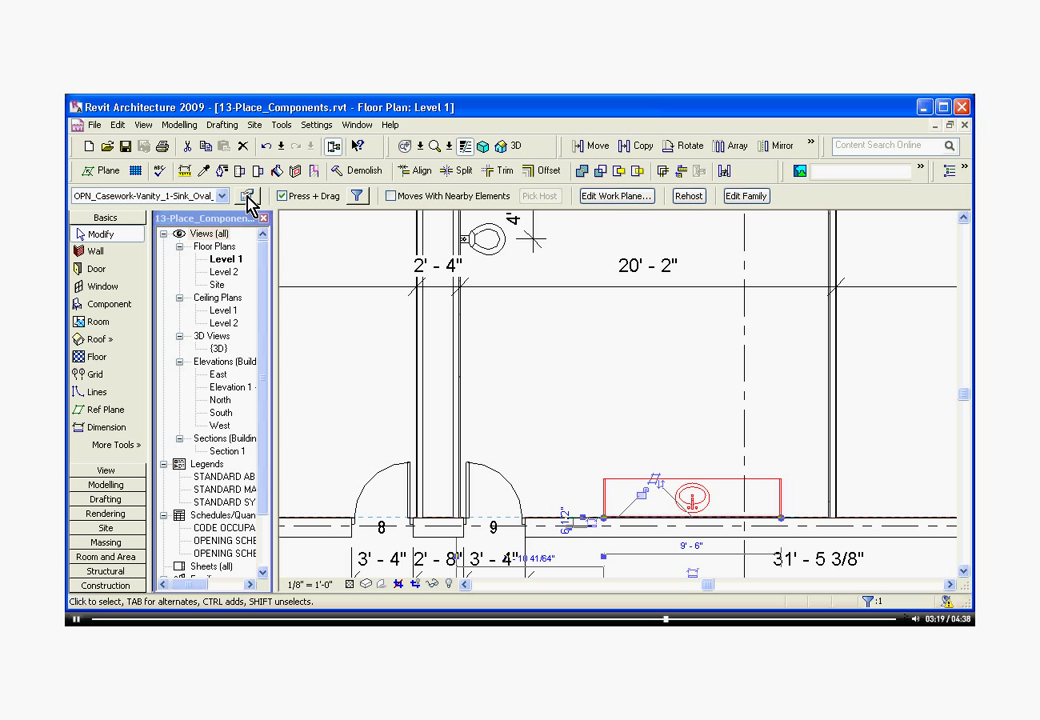
{"action": "left_click", "coordinate": [248, 197]}
{"action": "left_click_drag", "start_coordinate": [330, 142], "coordinate": [268, 134]}
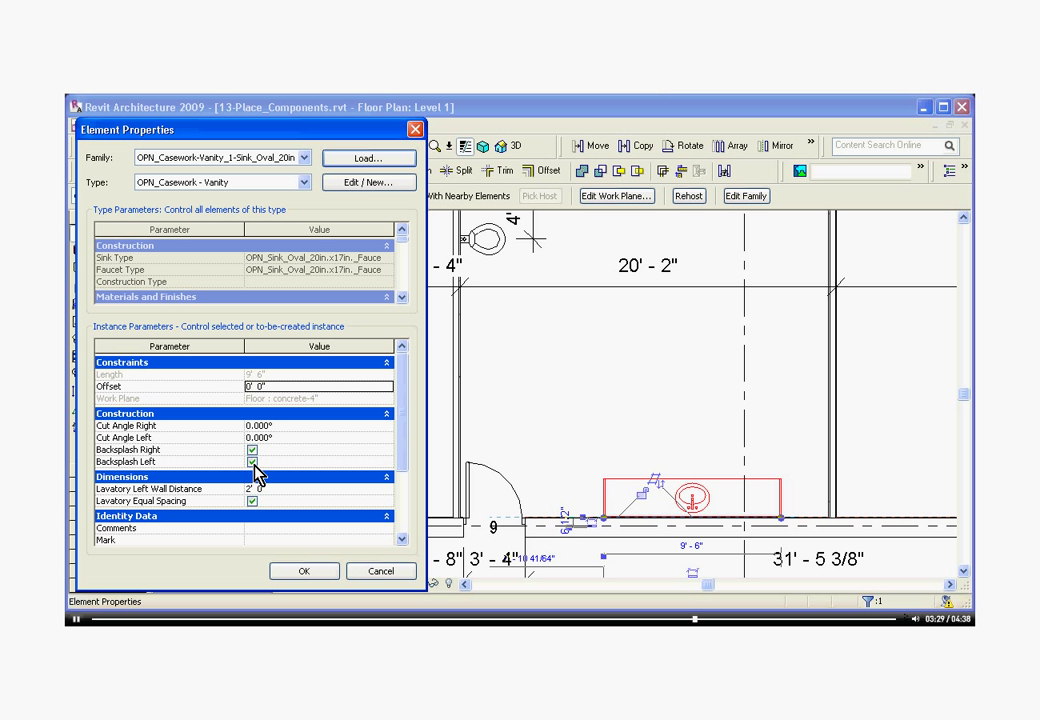
{"action": "left_click", "coordinate": [286, 427]}
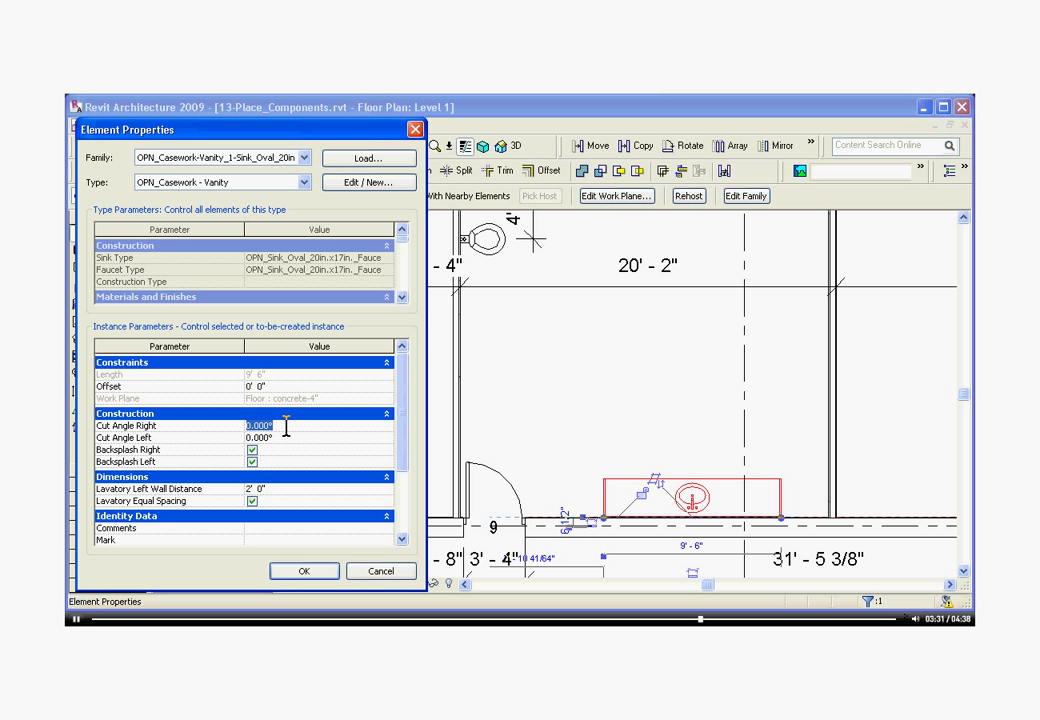
{"action": "type", "text": "45"}
{"action": "left_click", "coordinate": [305, 572]}
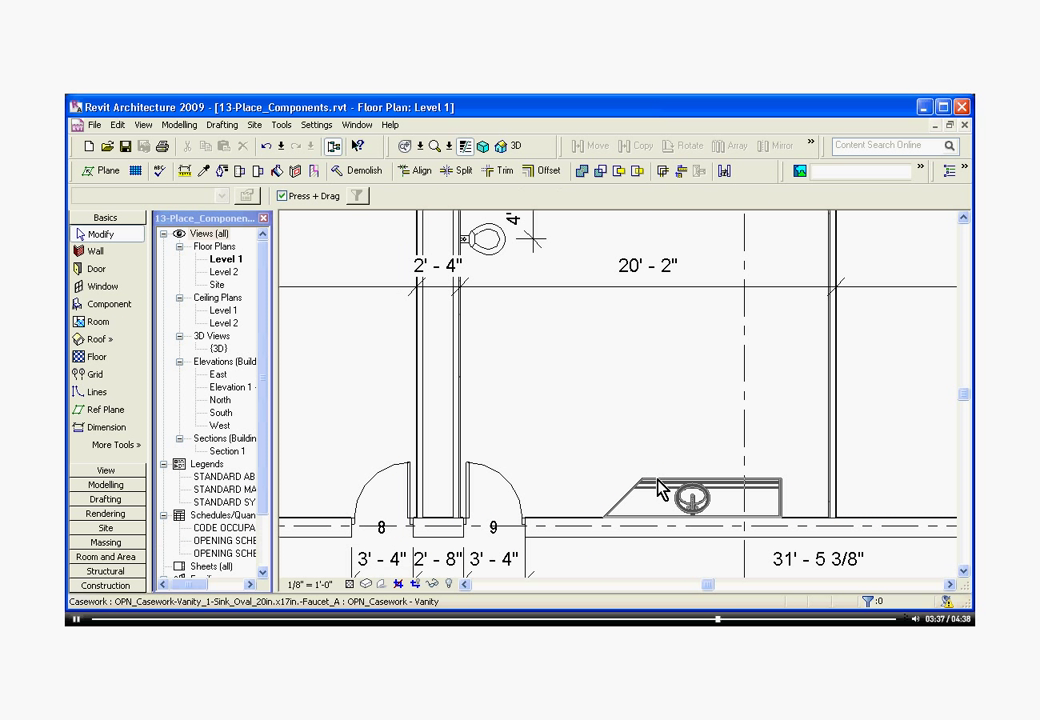
{"action": "left_click", "coordinate": [658, 488]}
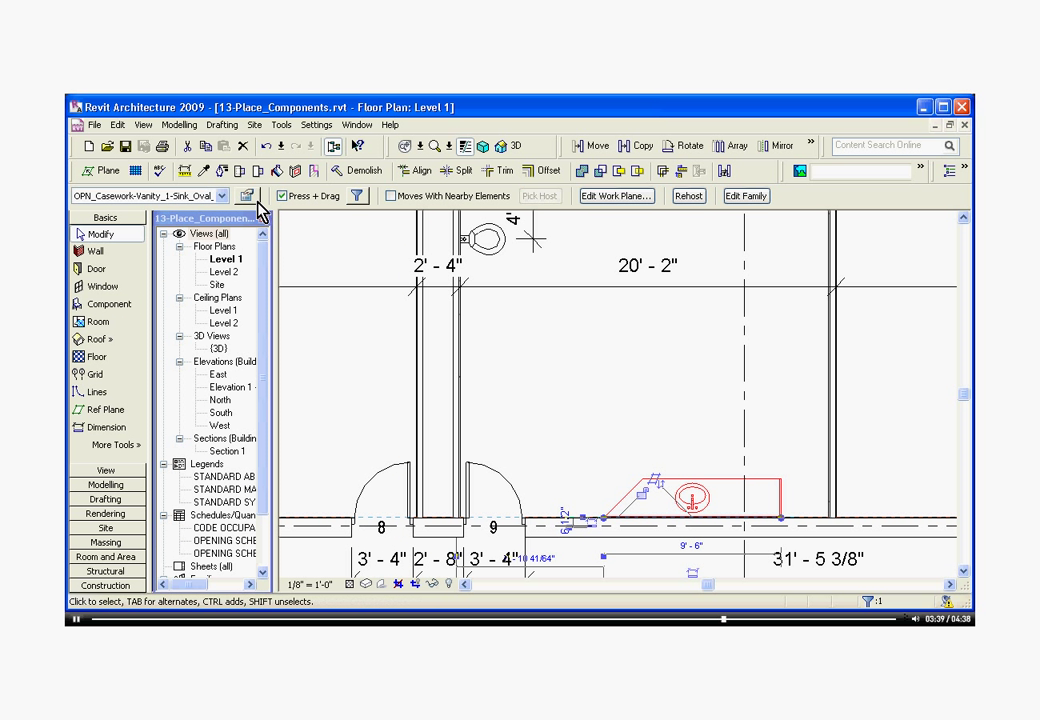
Change the vanity type's Sink Type to OPN_Sink_Round_18in_Faucet_C and apply it.
{"action": "left_click", "coordinate": [248, 197]}
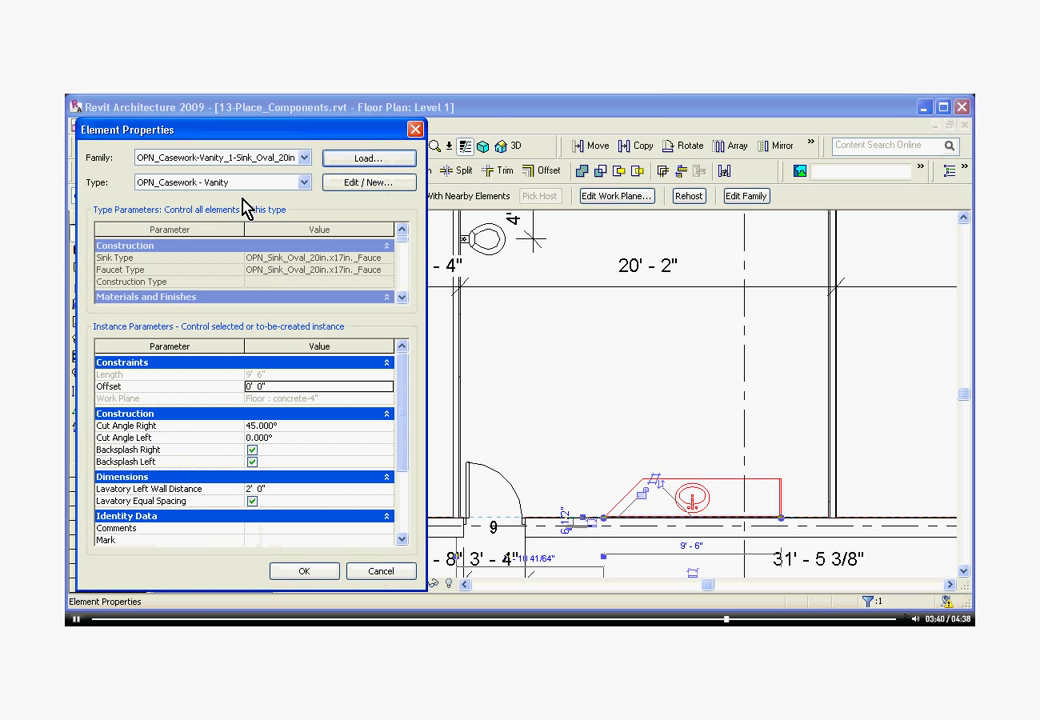
{"action": "left_click", "coordinate": [352, 190]}
{"action": "left_click_drag", "start_coordinate": [376, 131], "coordinate": [273, 125]}
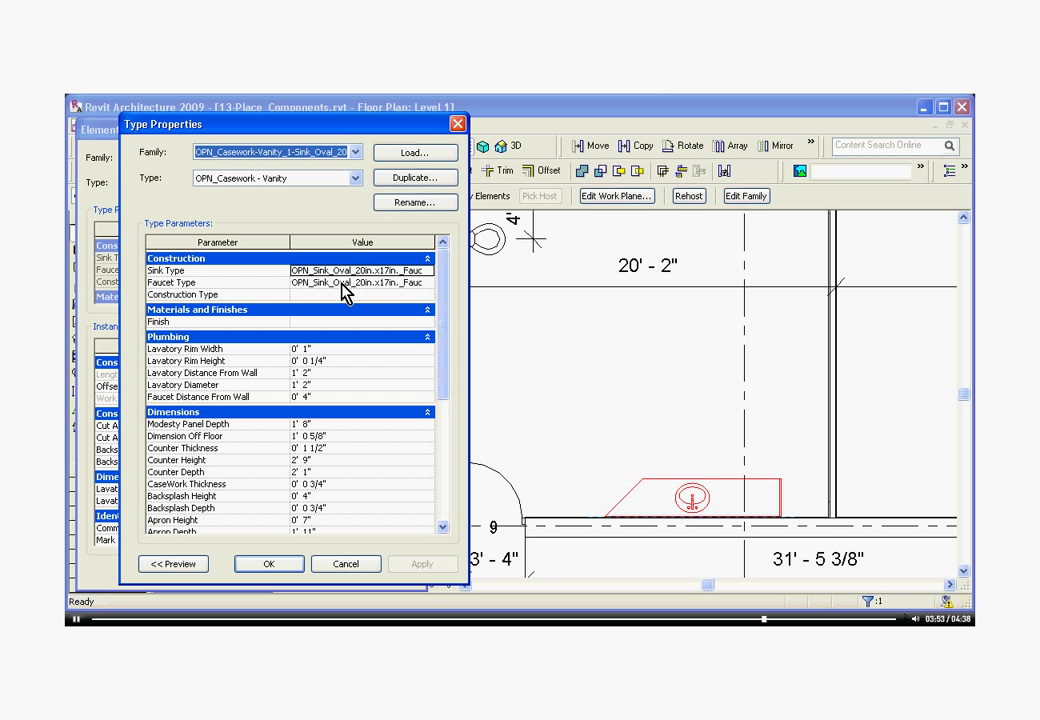
{"action": "left_click", "coordinate": [402, 270]}
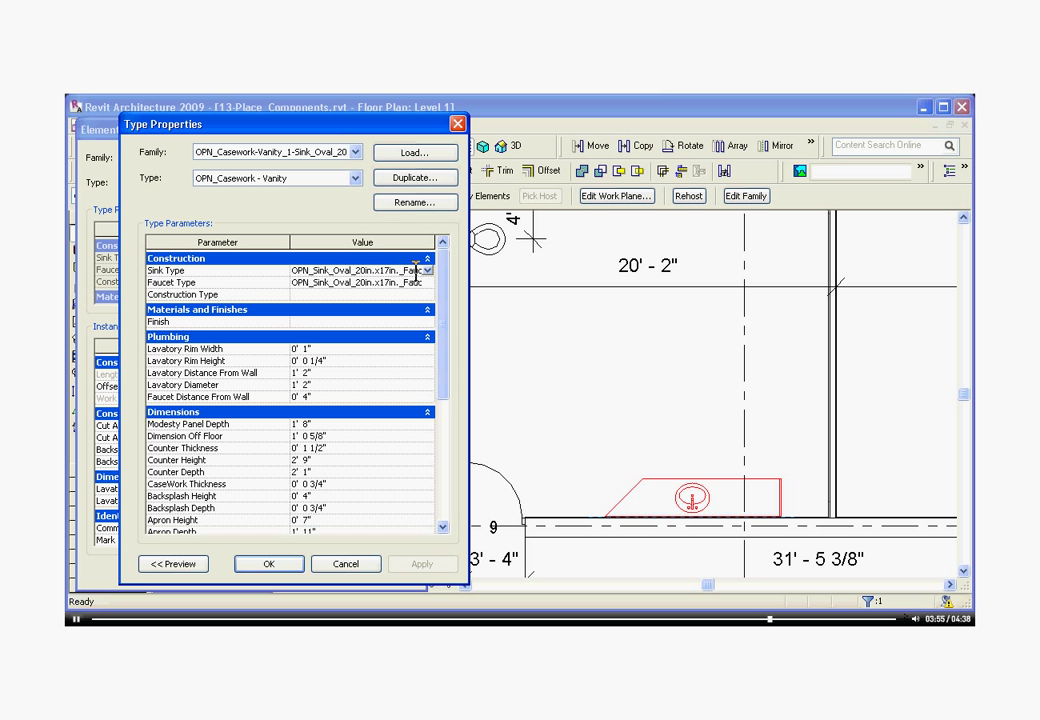
{"action": "left_click", "coordinate": [427, 278]}
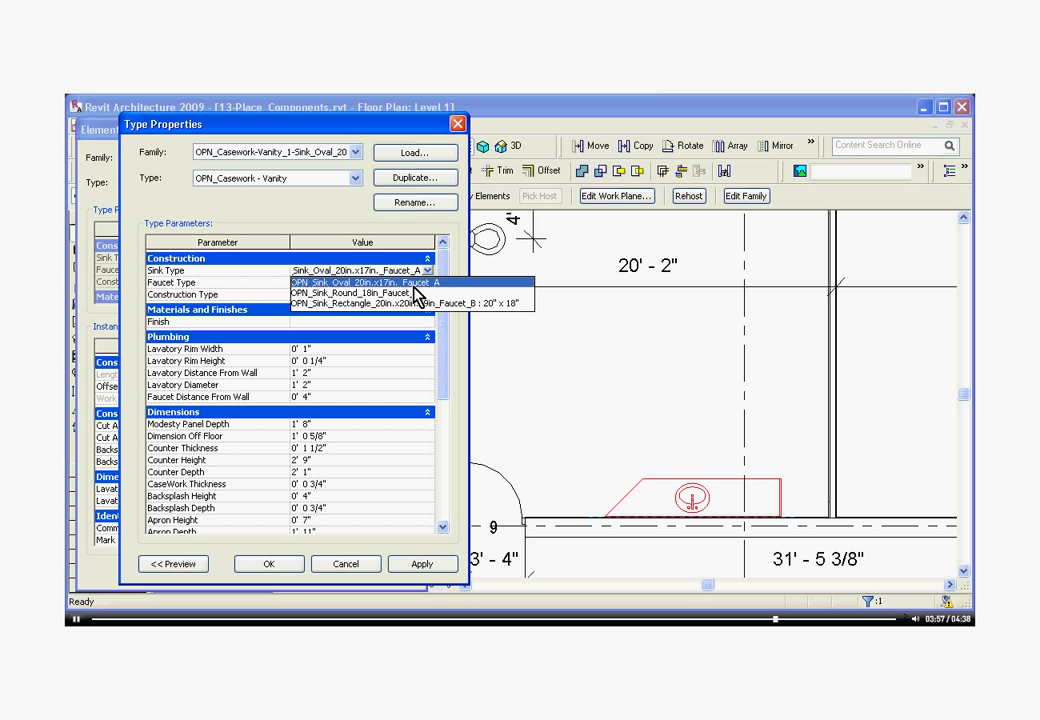
{"action": "left_click", "coordinate": [404, 293]}
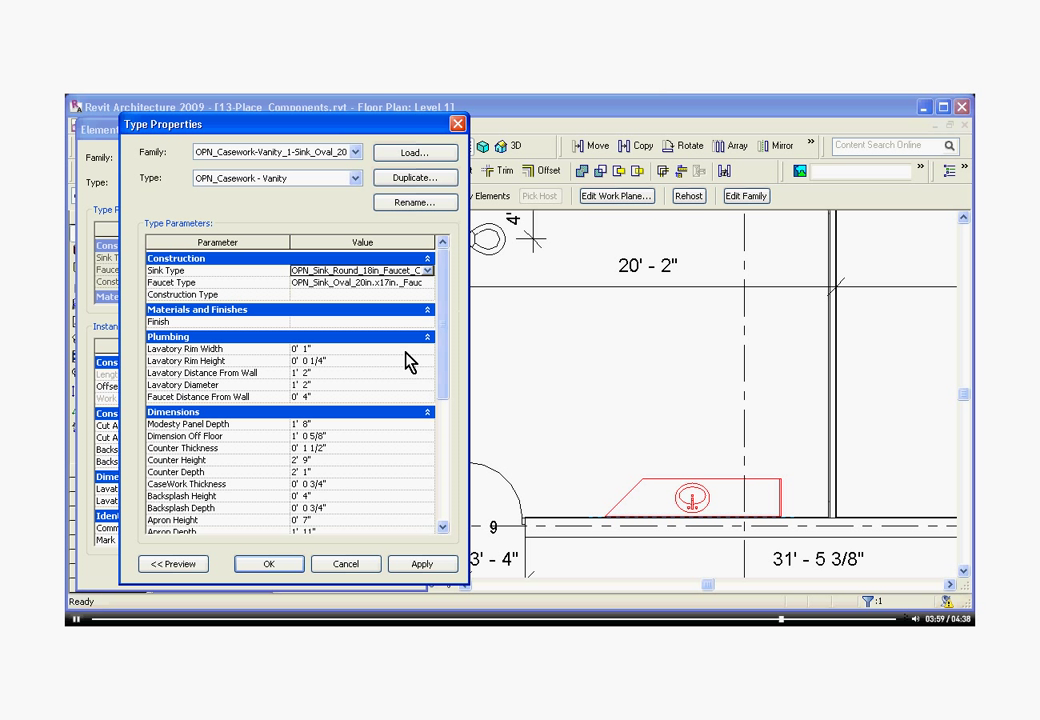
{"action": "left_click", "coordinate": [434, 566]}
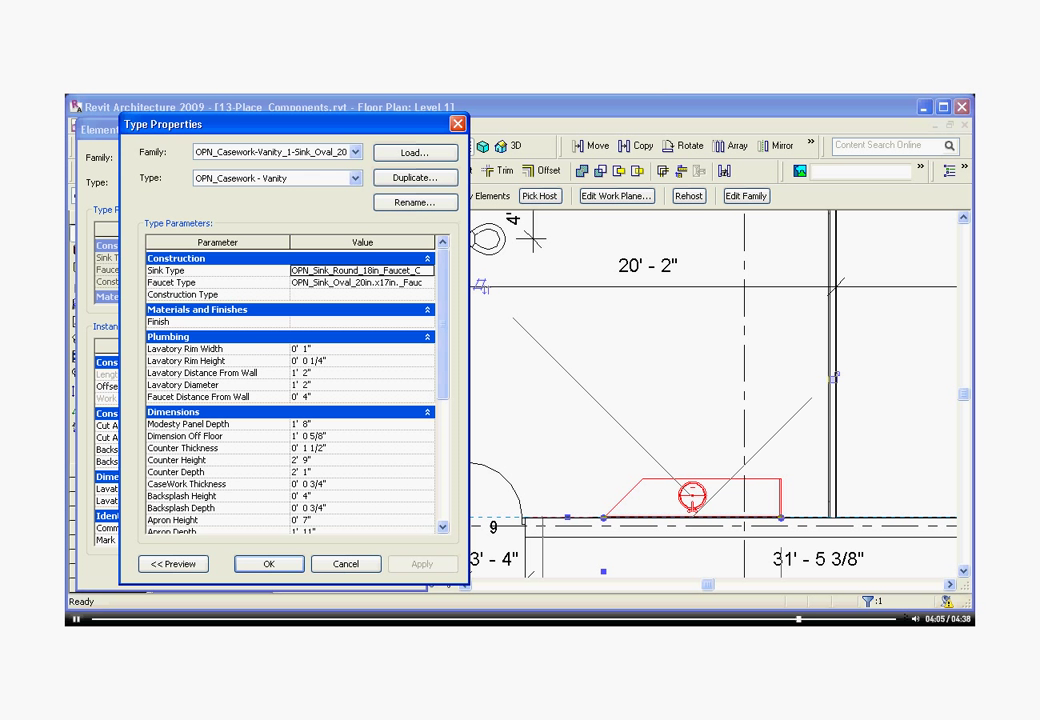
{"action": "left_click", "coordinate": [272, 567]}
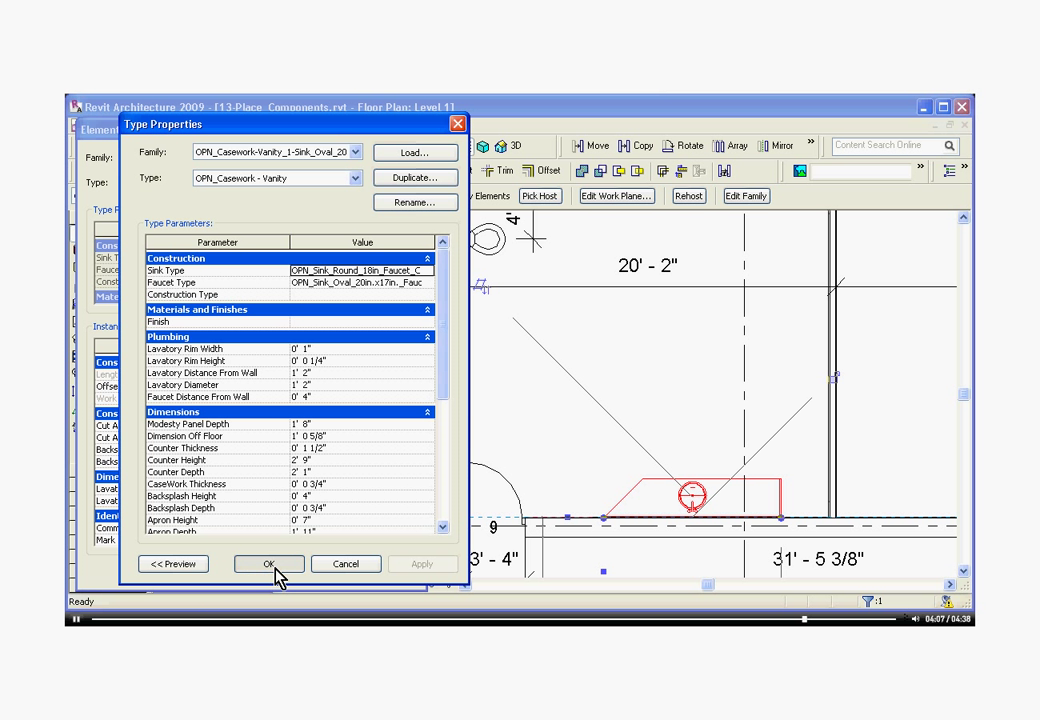
{"action": "left_click", "coordinate": [355, 574]}
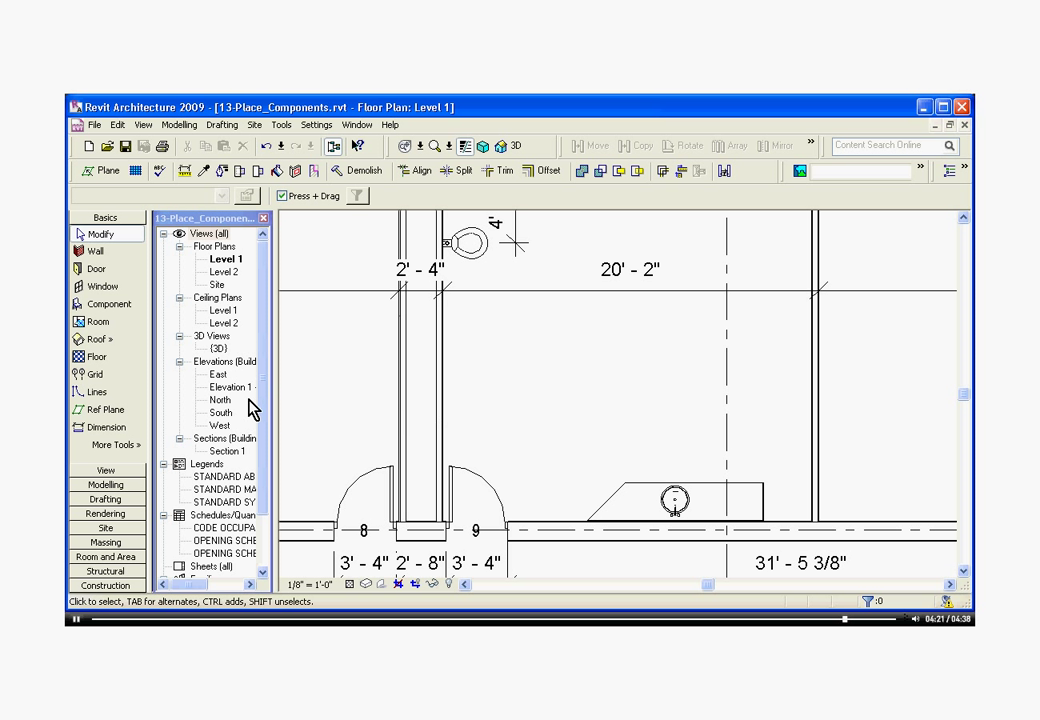
Place an elevation marker in front of the vanity from the View tab's Elevation tool.
{"action": "left_click", "coordinate": [110, 470]}
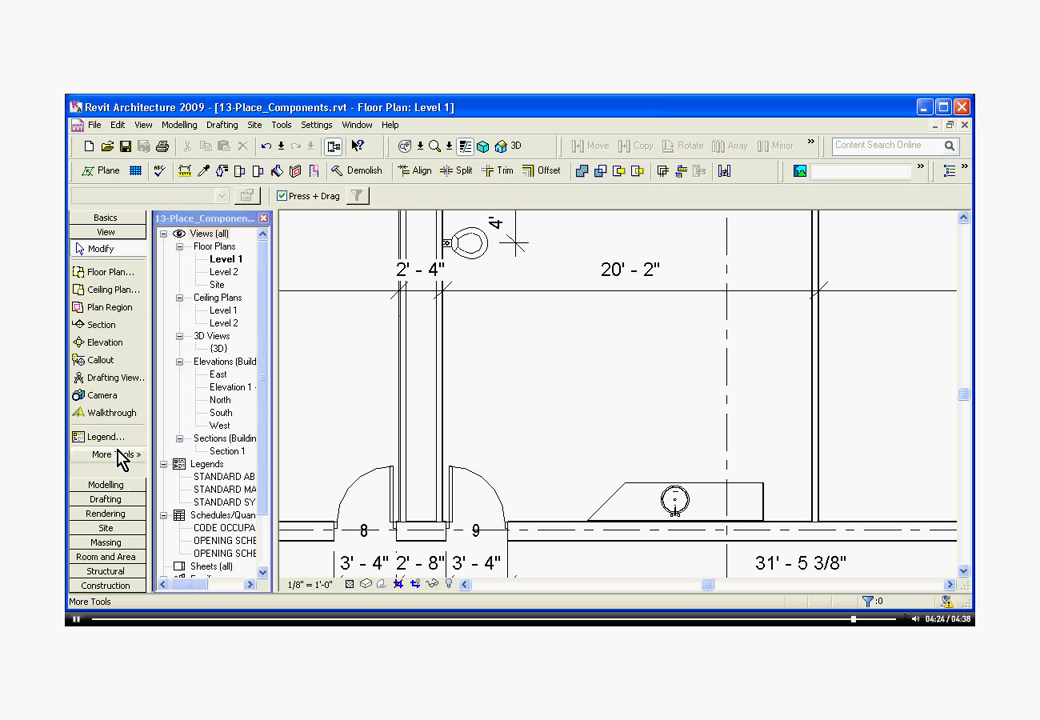
{"action": "left_click", "coordinate": [110, 345]}
{"action": "left_click", "coordinate": [655, 400]}
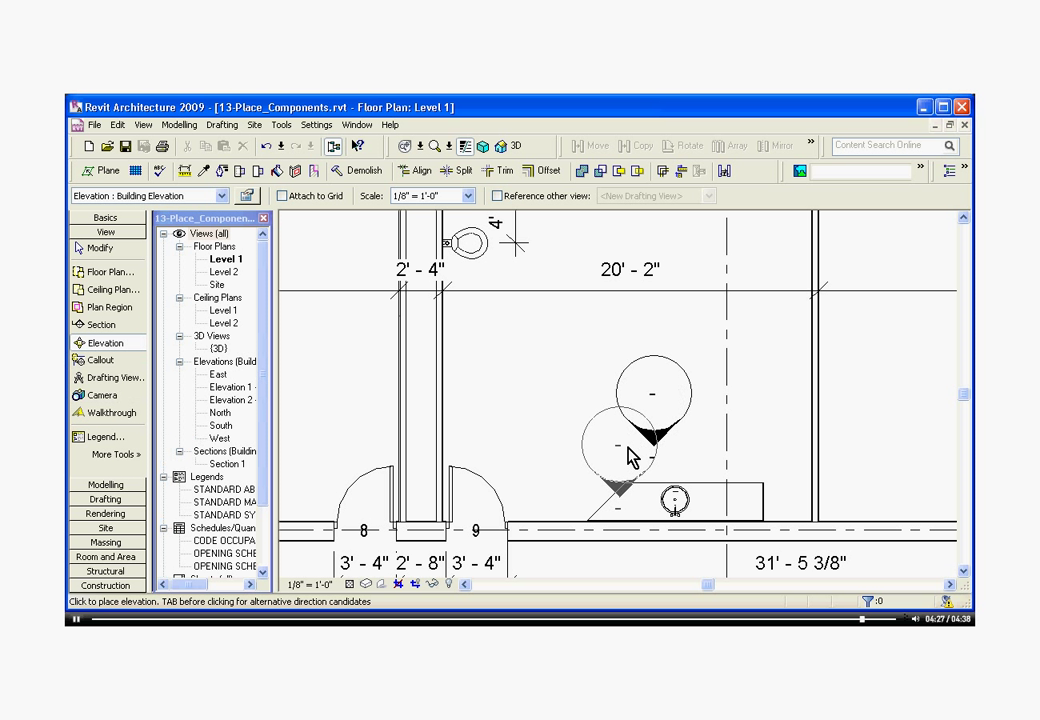
{"action": "key", "text": "Escape"}
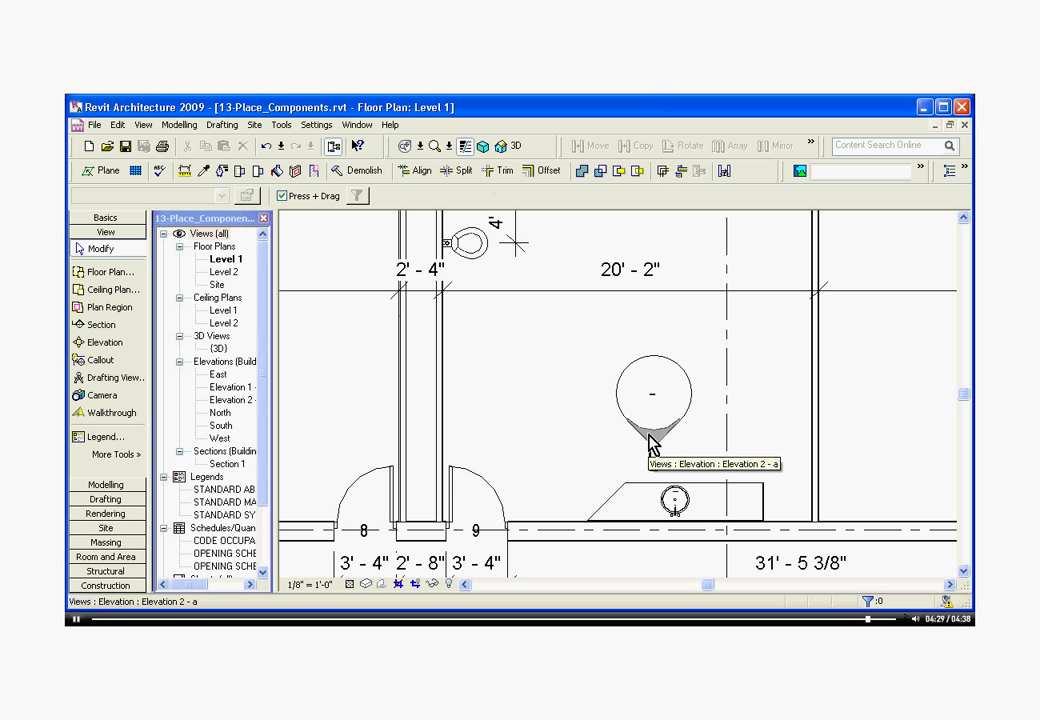
Open the Elevation 2 - a view from its marker and zoom in on the vanity and sink.
{"action": "double_click", "coordinate": [650, 443]}
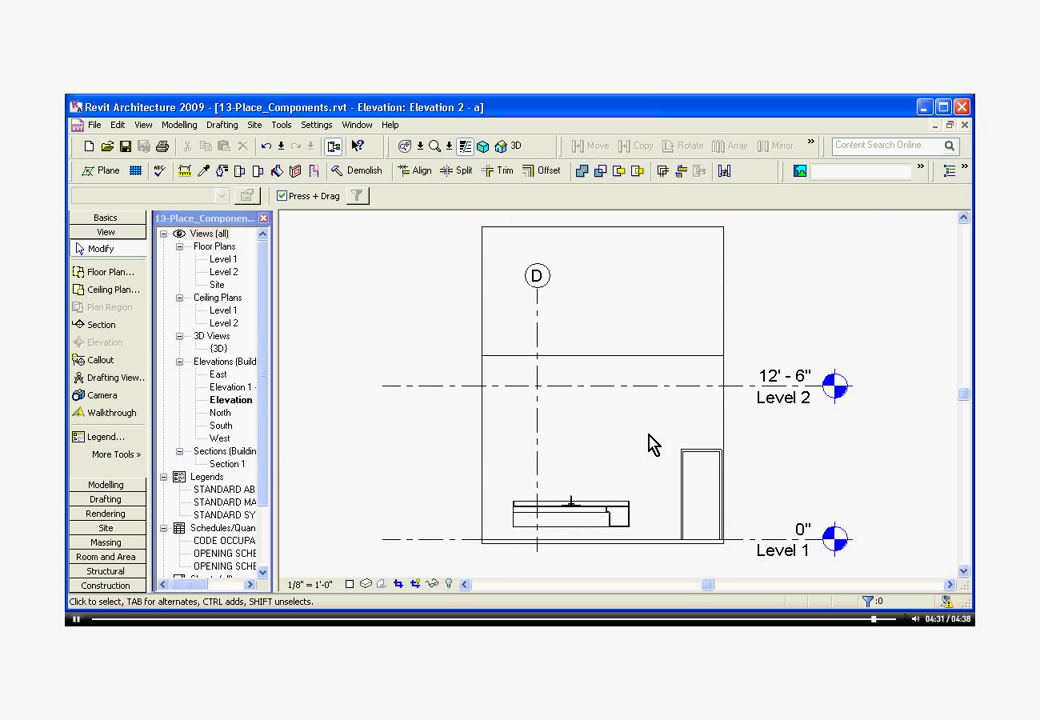
{"action": "scroll", "coordinate": [580, 548], "scroll_direction": "up", "scroll_amount": 3}
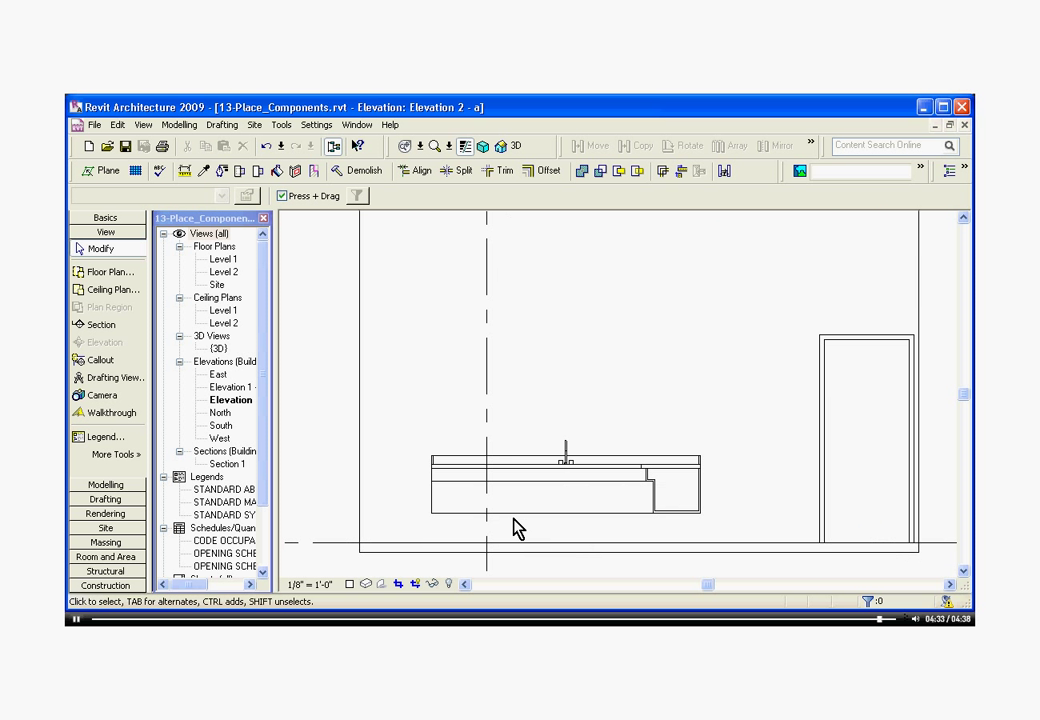